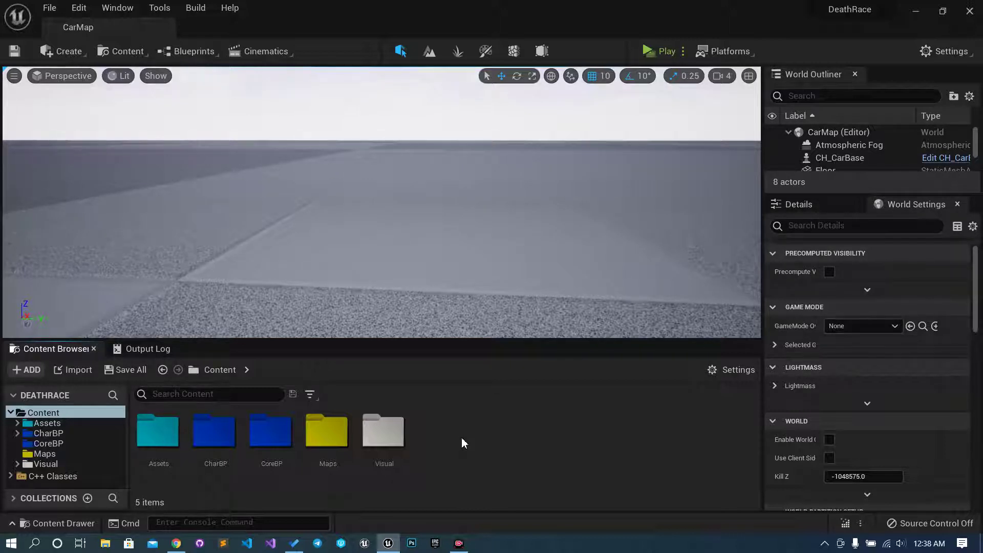
Step: Create an FX folder in Content and colour it magenta
key("ctrl+shift+n")
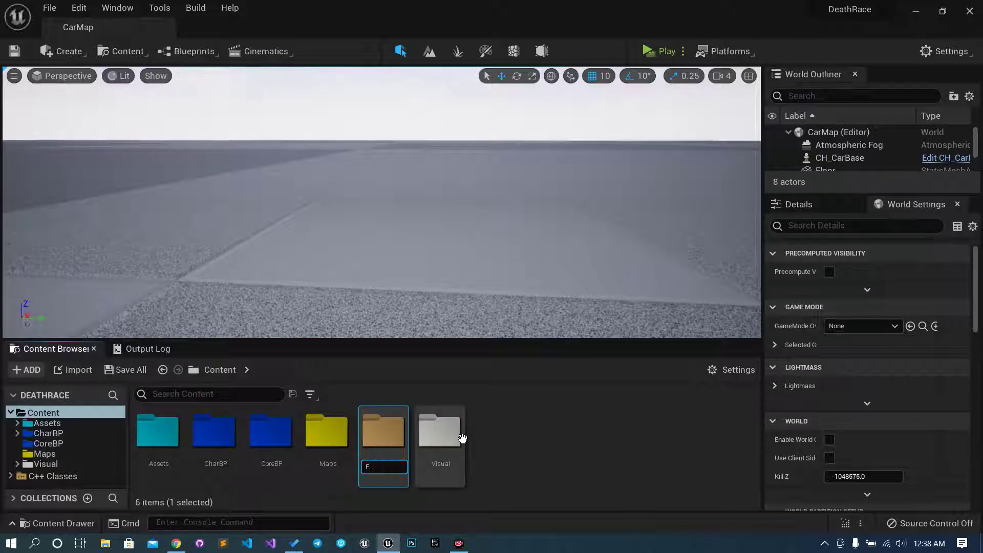
key("Return")
right_click(342, 443)
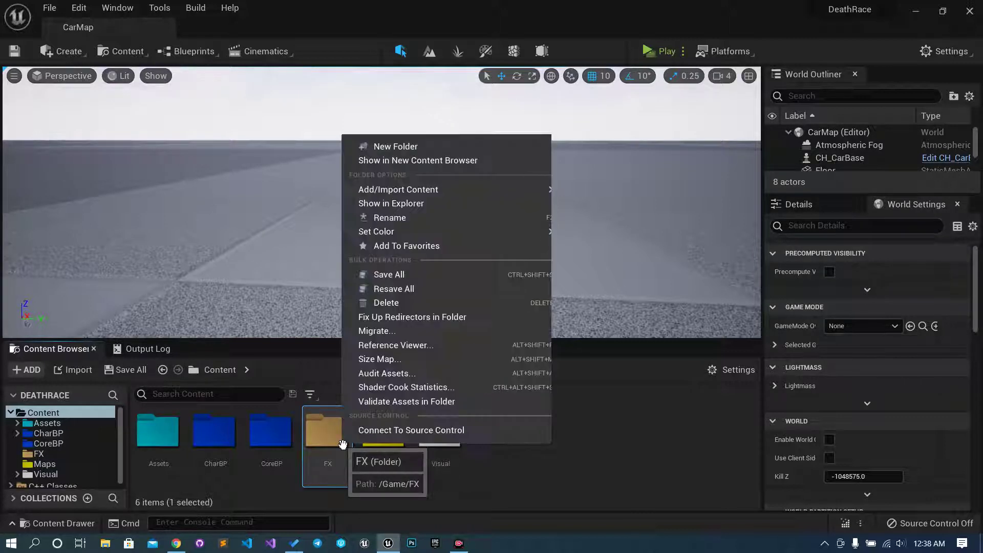
mouse_move(428, 235)
left_click(580, 236)
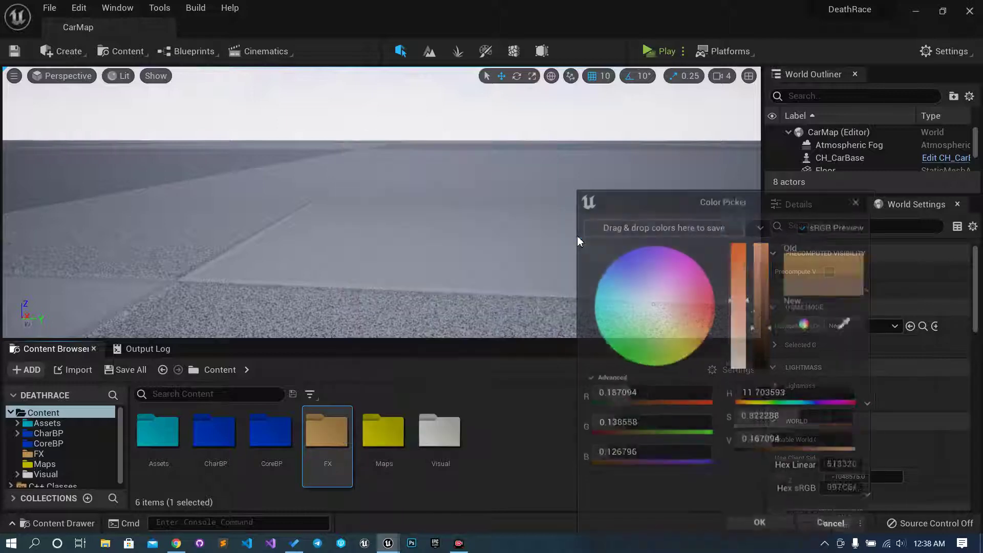
left_click_drag(667, 277, 720, 290)
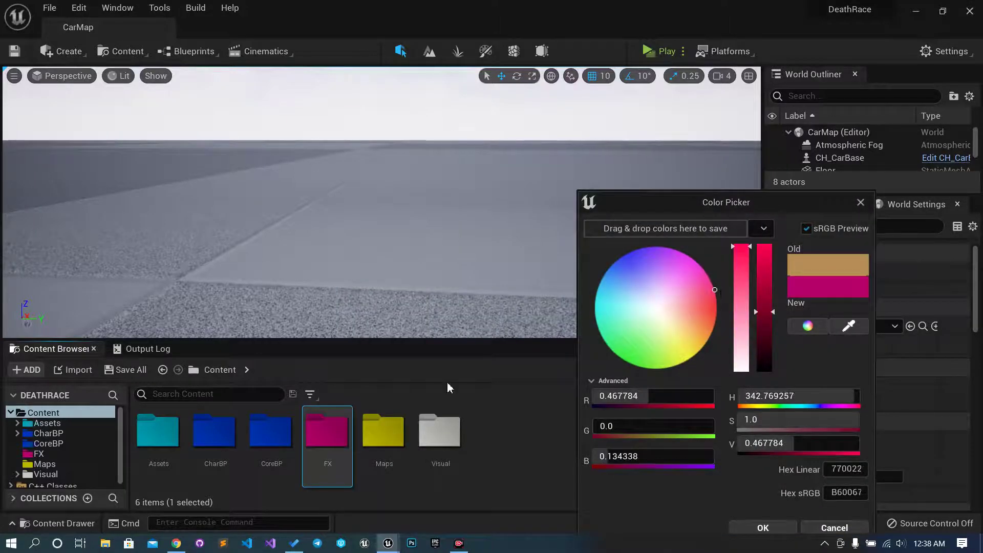
left_click(762, 527)
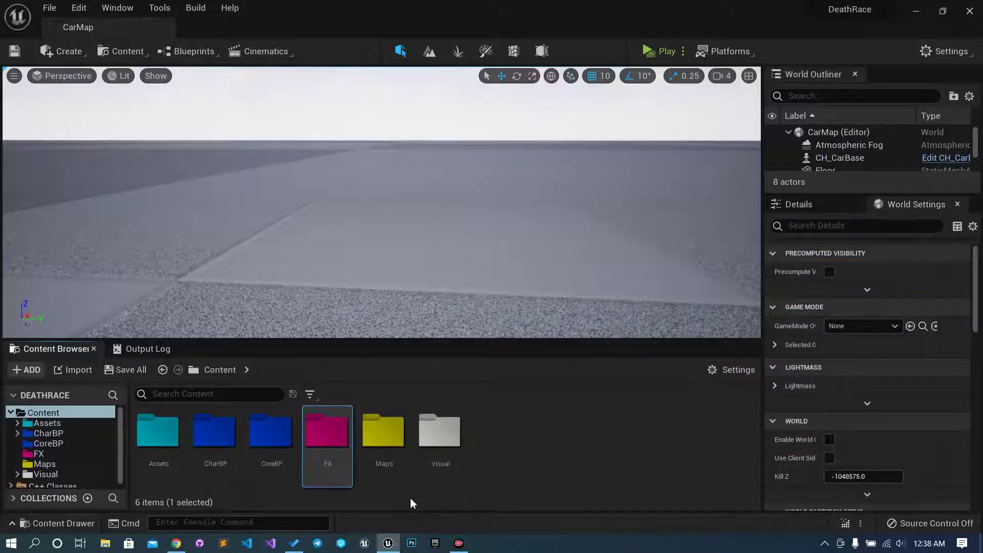
Step: Inside FX, create a Texture subfolder and open it
double_click(339, 465)
key("ctrl+shift+n")
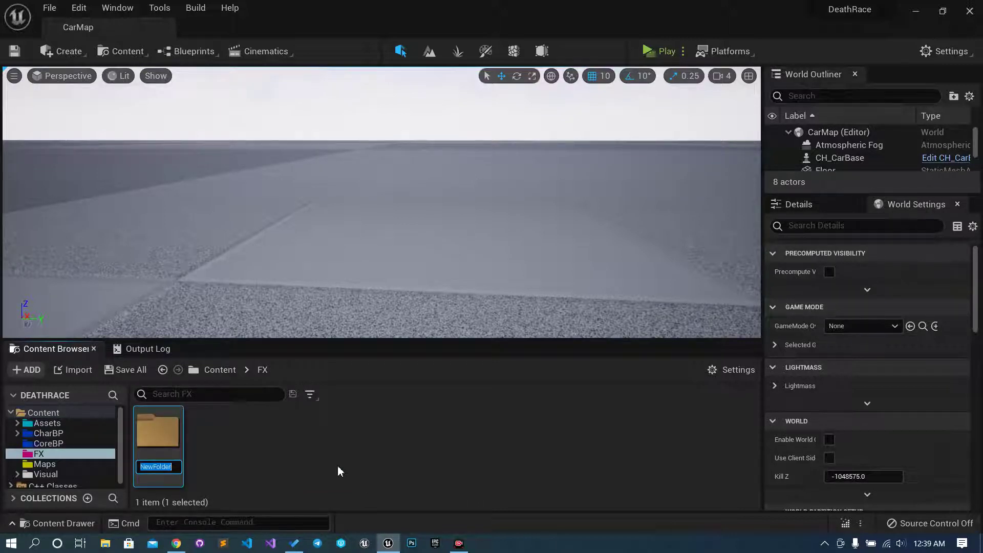
type("Texture")
key("Return")
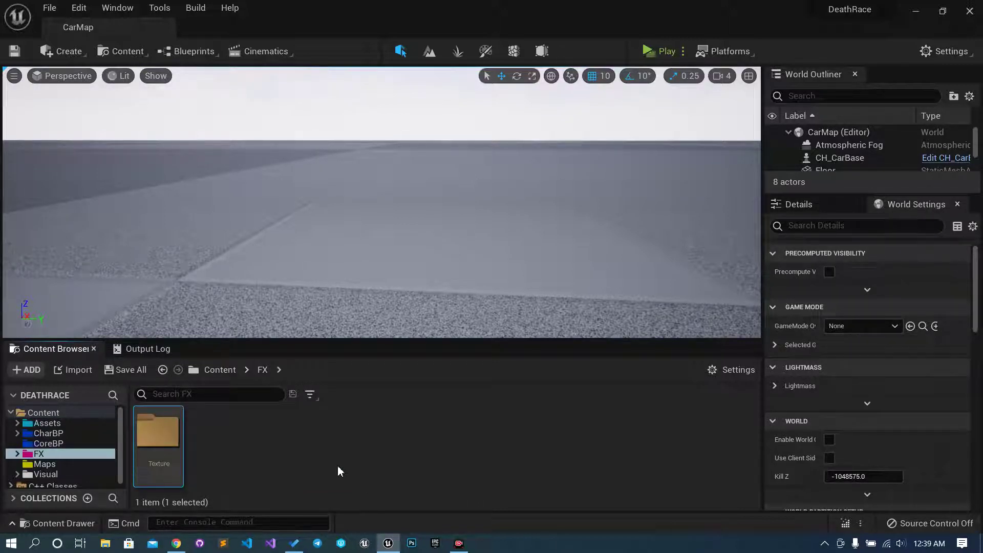
key("Return")
Step: Import T_Smoke_SubUV.TGA from the desktop into the FX/Texture folder
left_click_drag(428, 6, 500, 45)
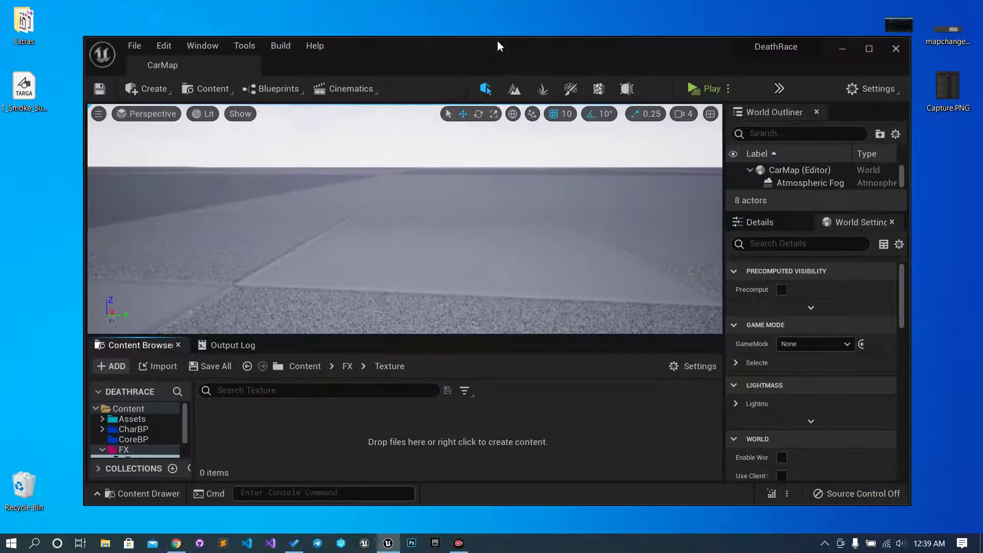
left_click(19, 96)
left_click_drag(30, 110, 271, 348)
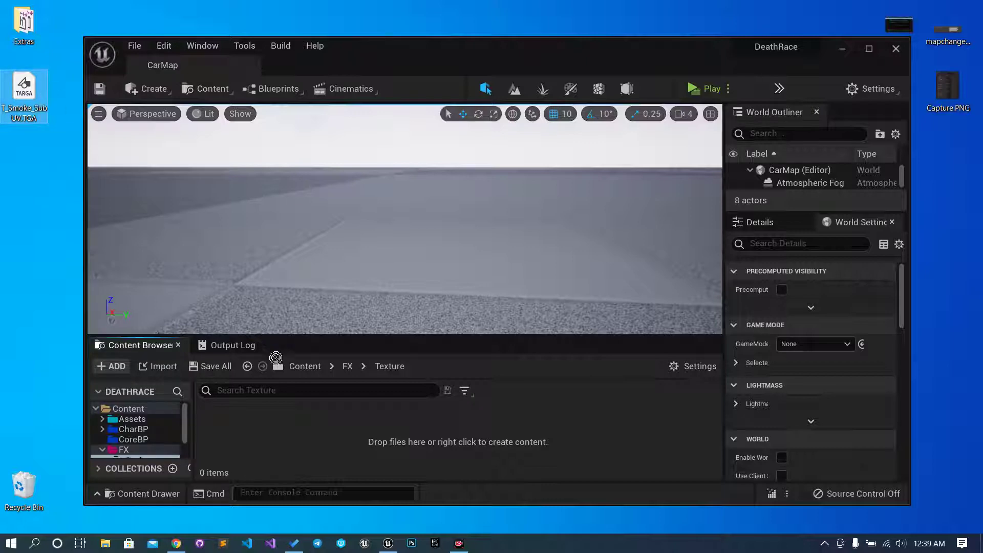
left_click_drag(303, 456, 303, 454)
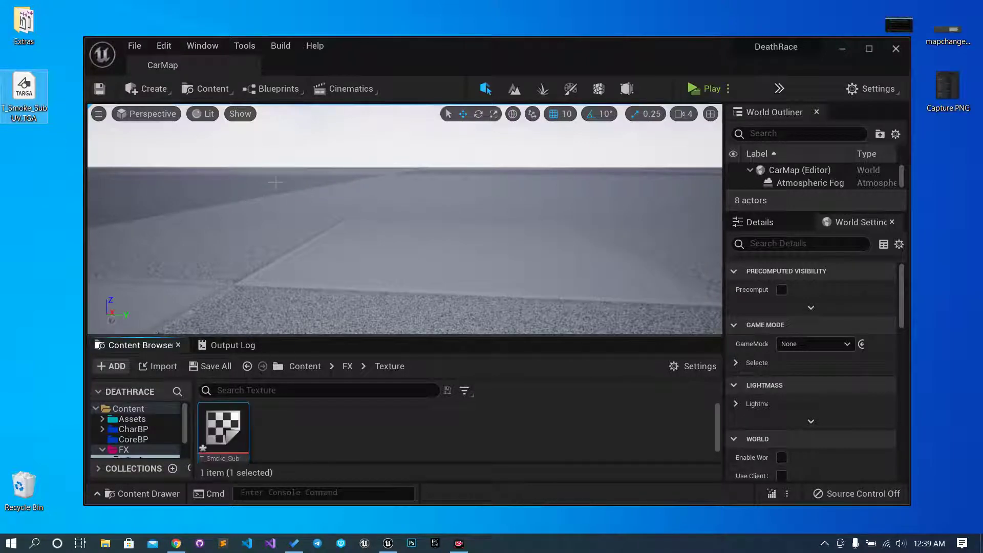
left_click(868, 49)
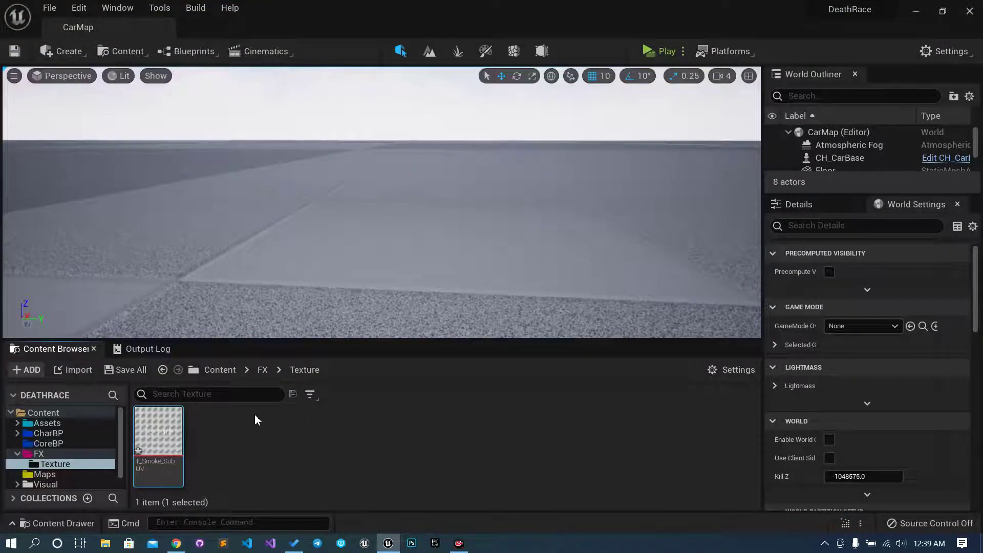
Step: Open the T_Smoke_SubUV texture to check it, then close its tab
left_click(208, 452)
double_click(172, 442)
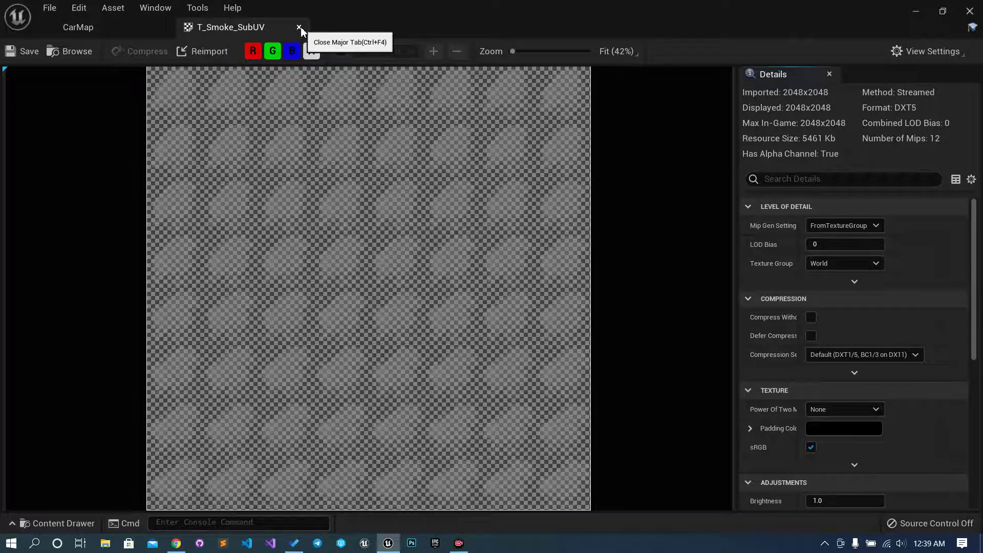
left_click(299, 27)
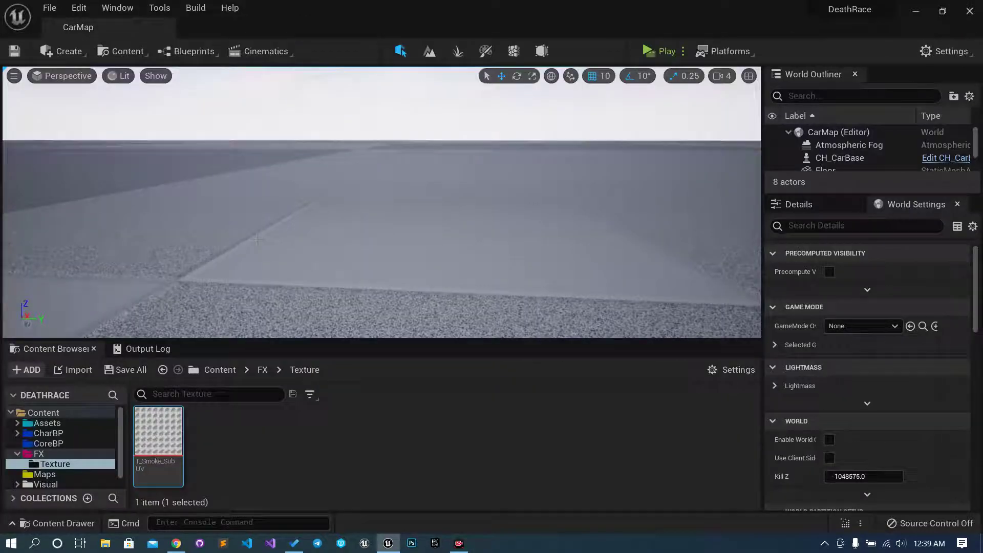
Step: In FX, create the NE_Exhaust Niagara emitter from the Fountain template and open it
left_click(263, 370)
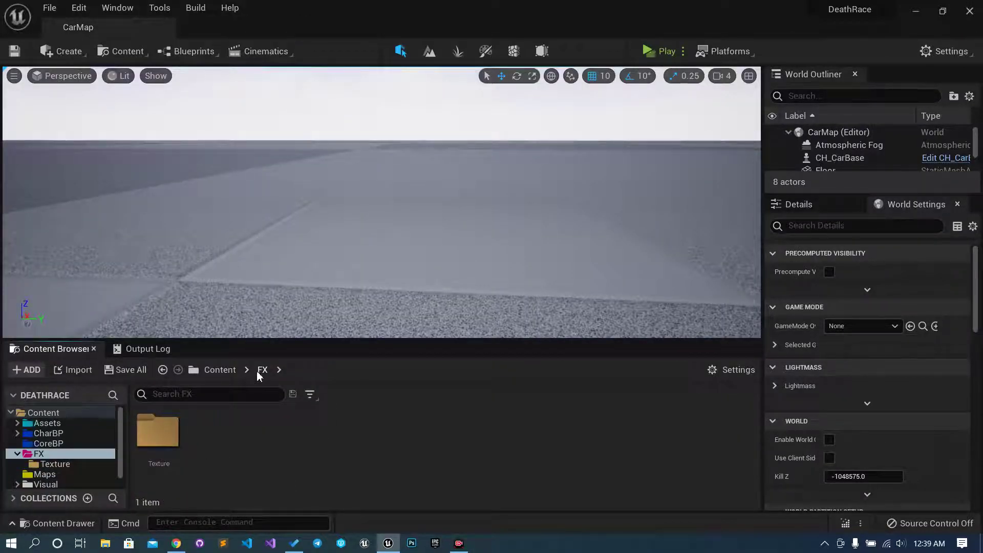
right_click(283, 456)
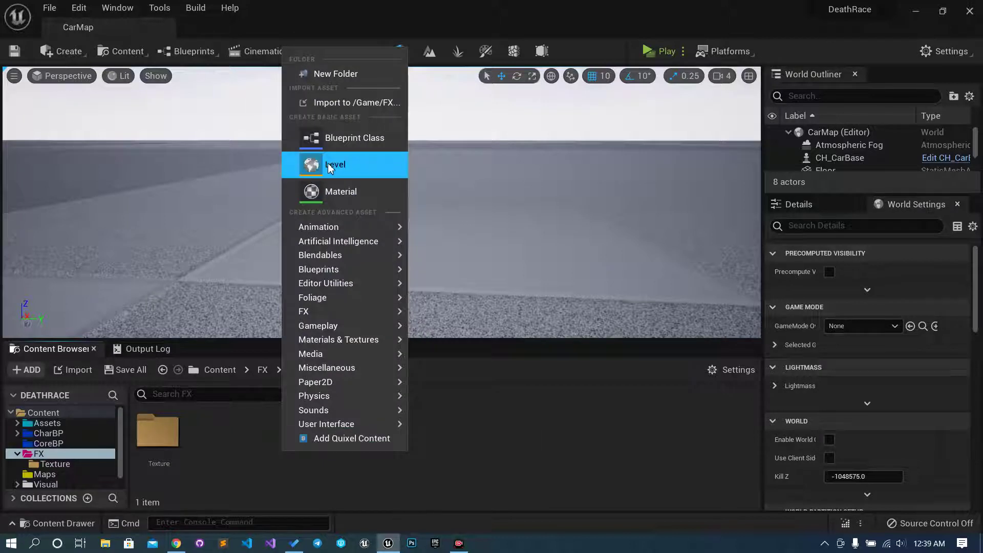
mouse_move(334, 314)
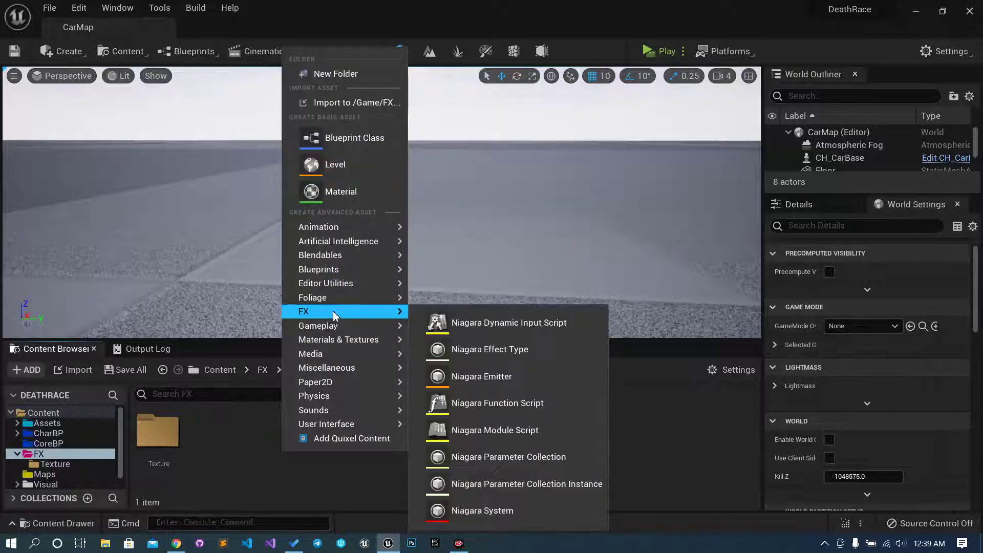
left_click(508, 376)
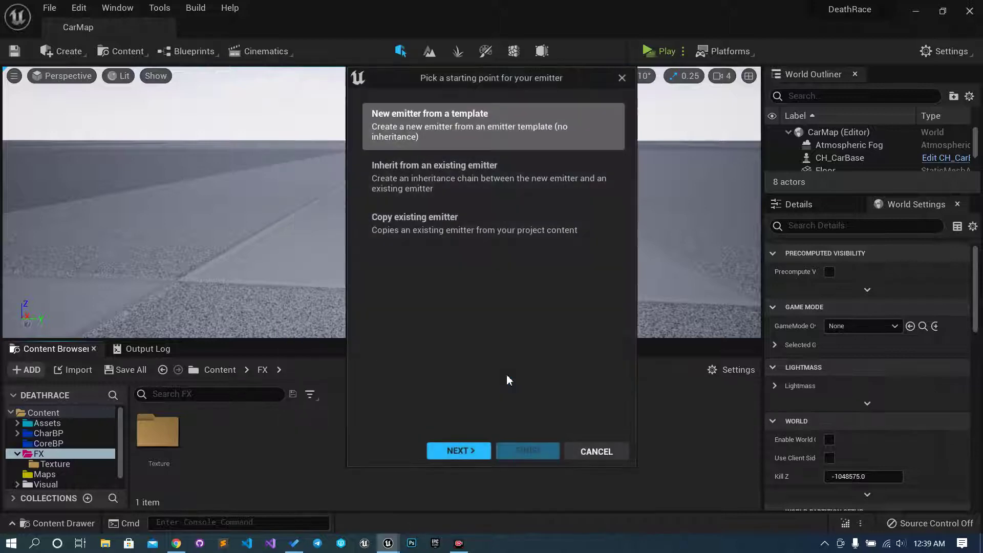
left_click(473, 179)
left_click(455, 452)
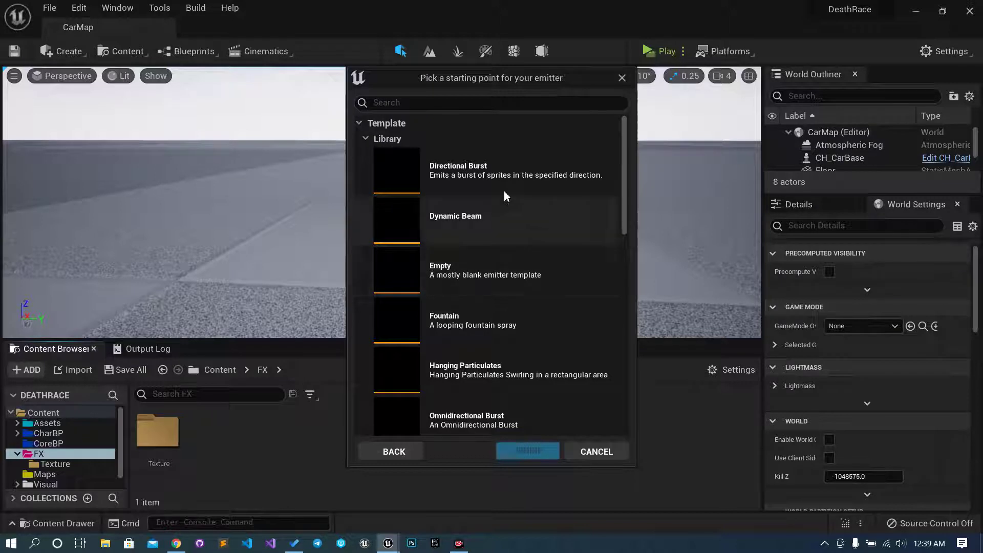
left_click(493, 318)
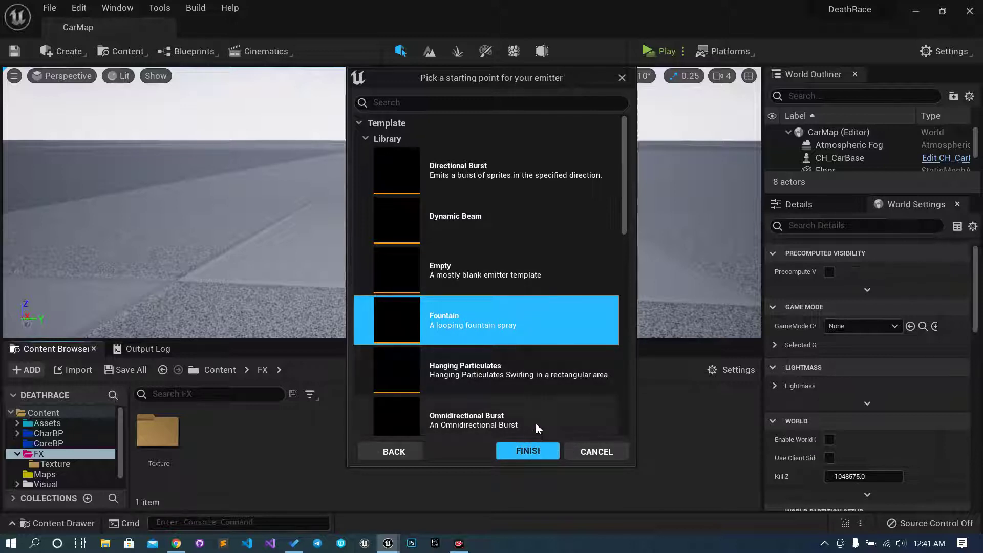
left_click(527, 451)
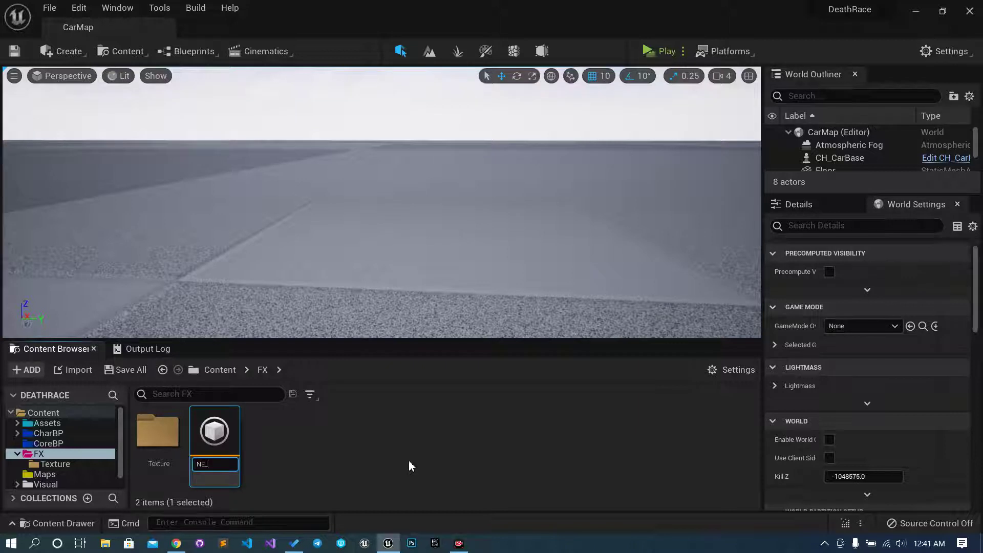
key("Return")
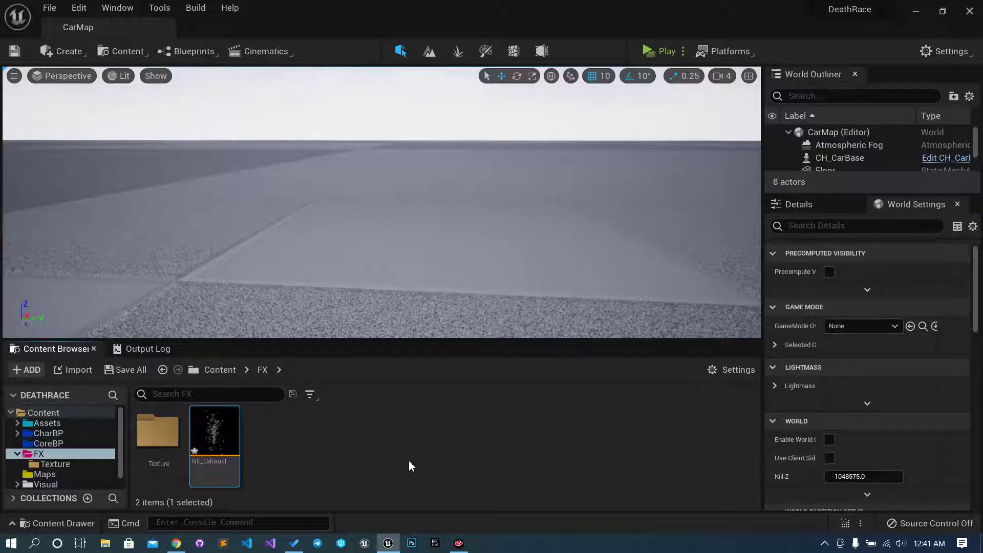
double_click(235, 435)
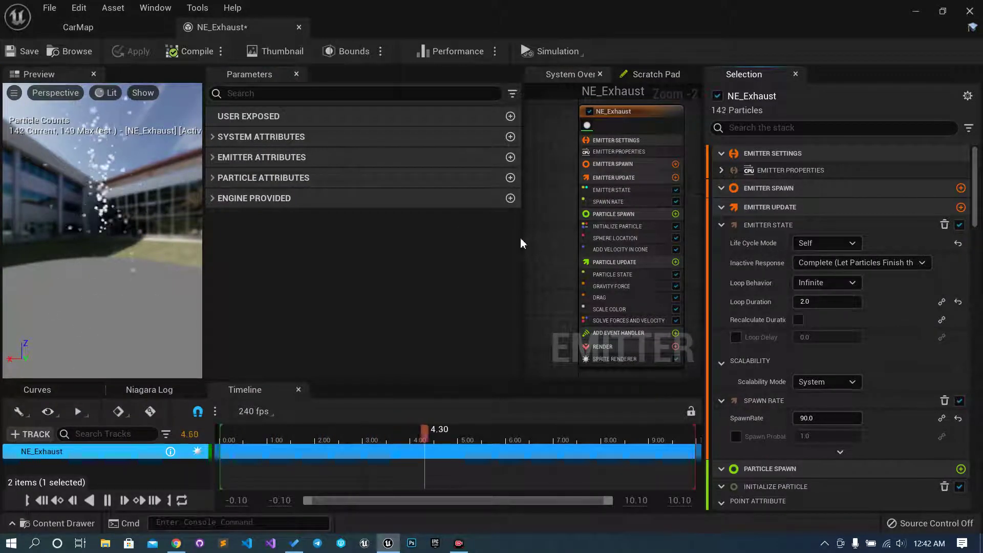
Step: Remove the Gravity Force module from NE_Exhaust
left_click_drag(522, 235, 353, 232)
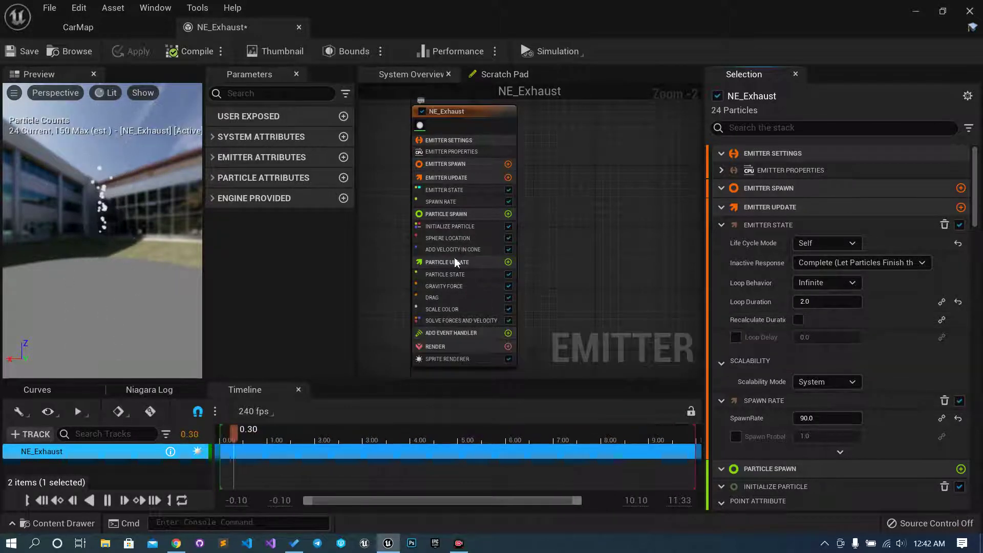
left_click(467, 287)
key("Delete")
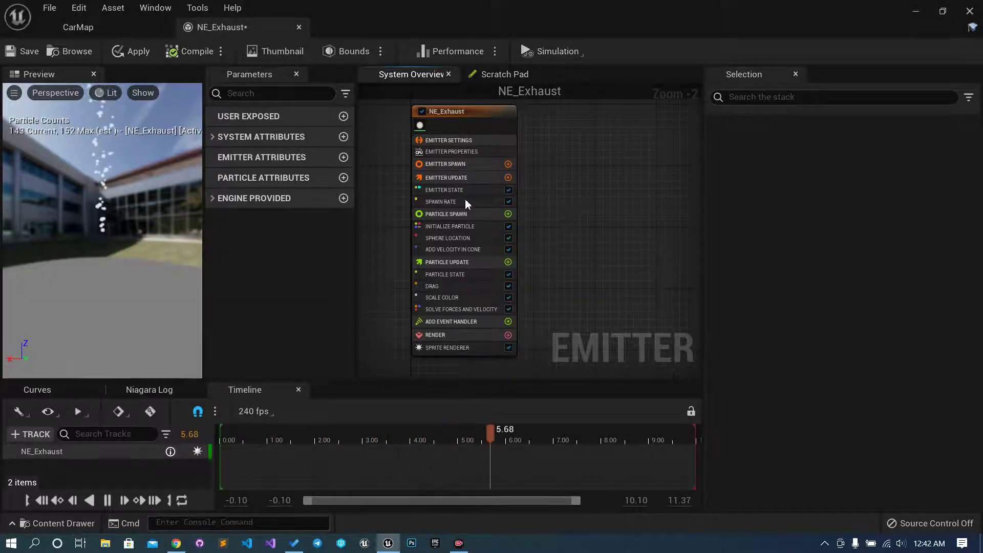
Step: Set the Add Velocity in Cone axis to (1, 0, 0) and apply the emitter changes
left_click(455, 251)
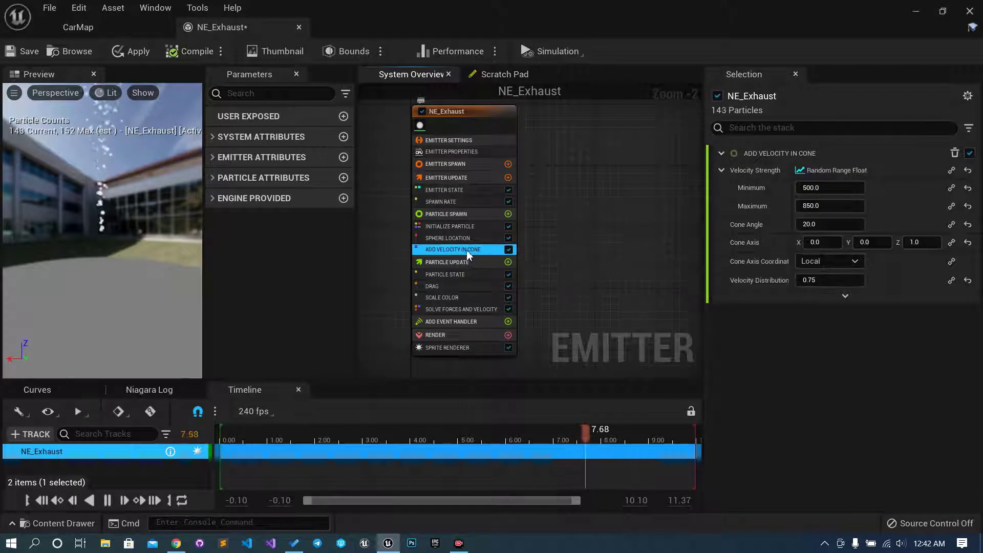
left_click(924, 242)
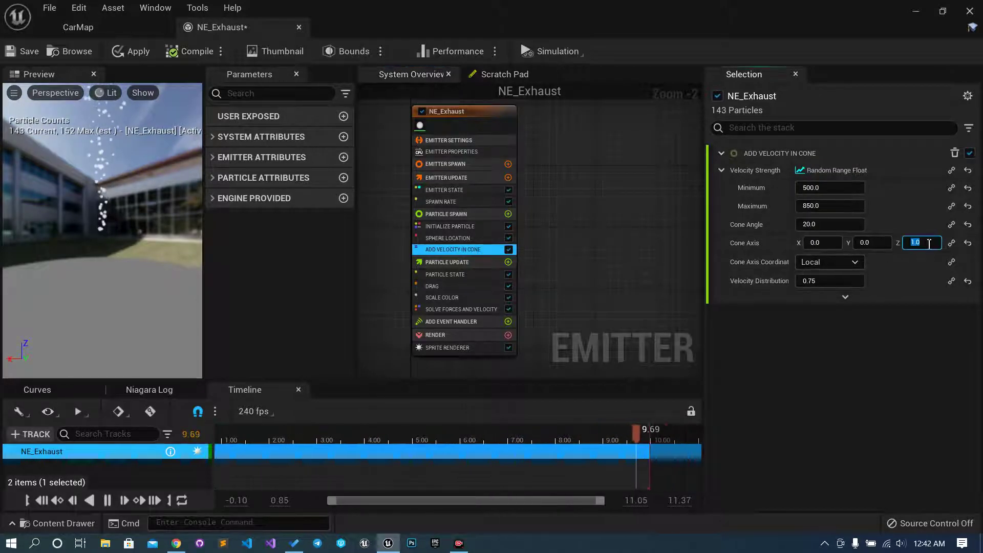
type("0")
key("Tab")
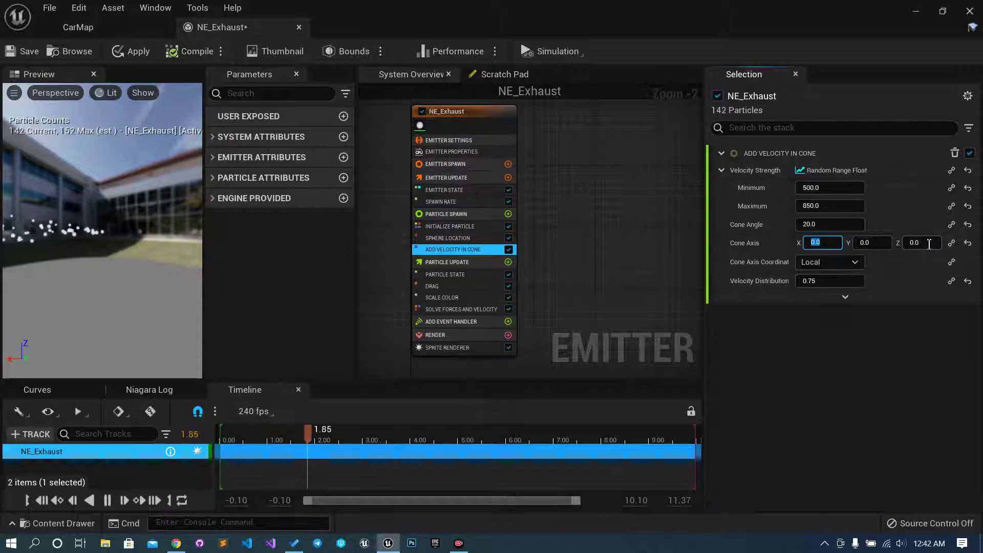
type("1")
key("Return")
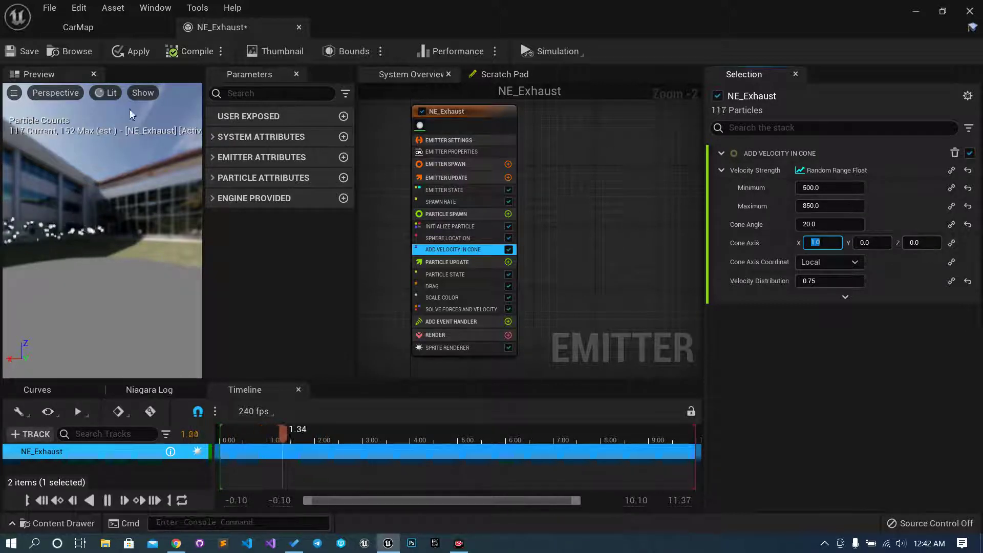
left_click(131, 51)
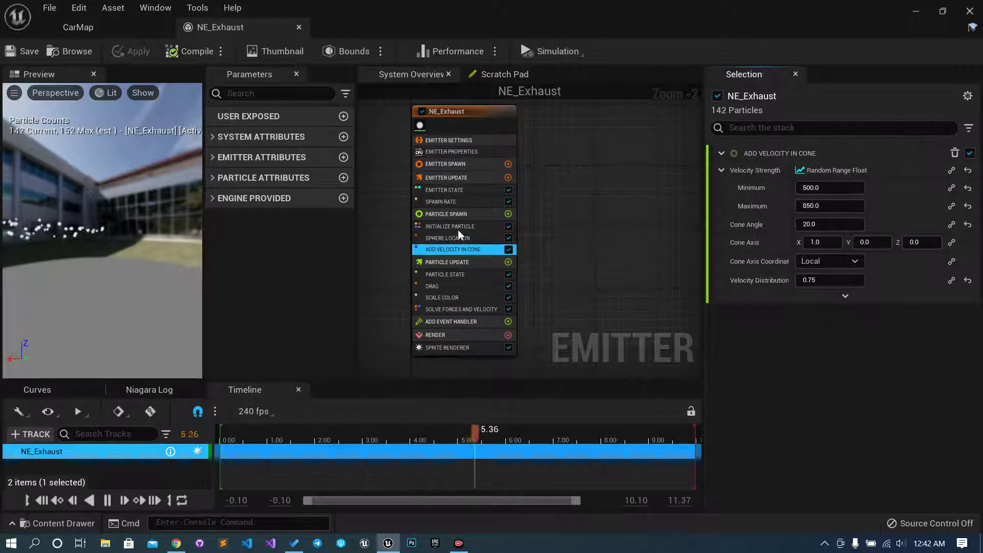
Step: Return to the CarMap level and open the FX/Texture folder
left_click(461, 348)
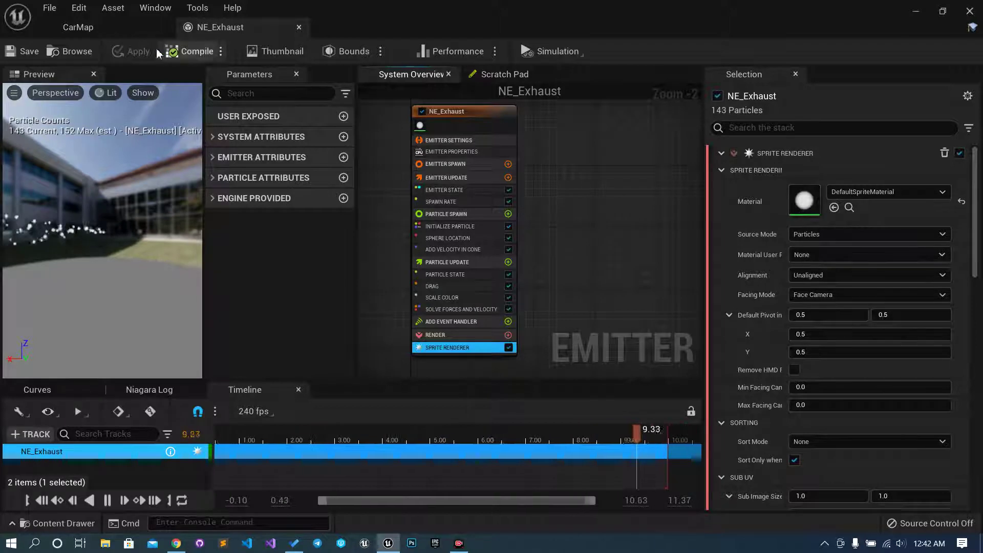
left_click(148, 28)
double_click(167, 438)
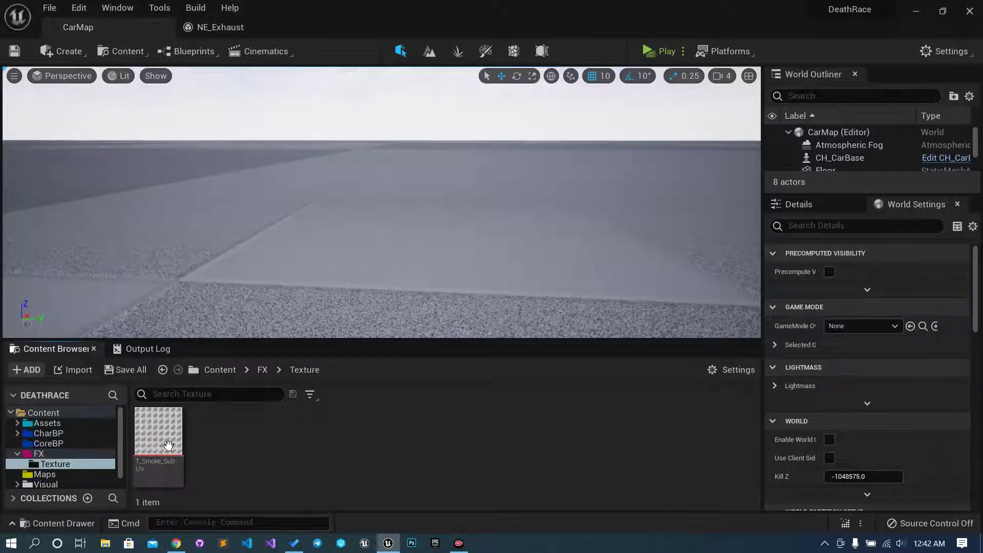
Step: Create a Materials folder inside FX
left_click(263, 370)
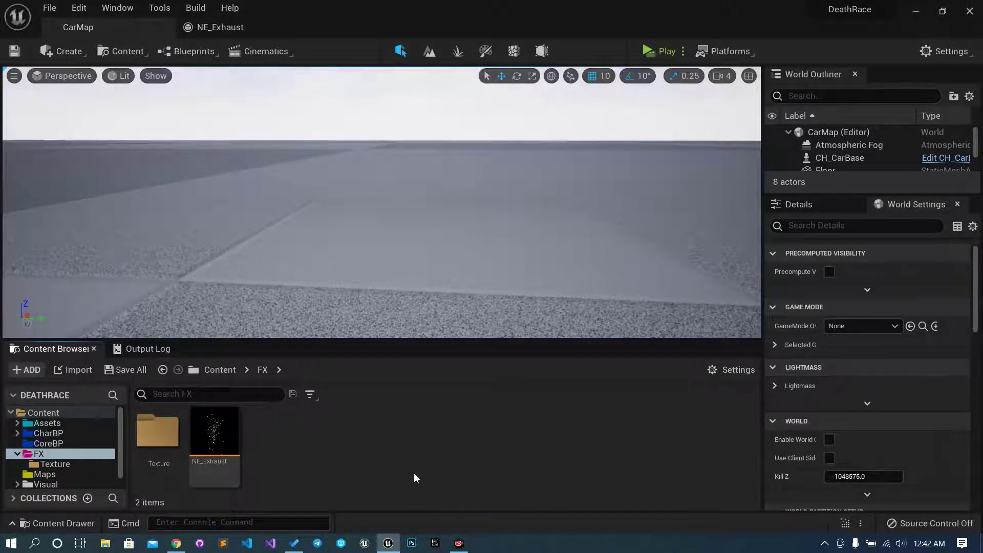
key("ctrl+shift+n")
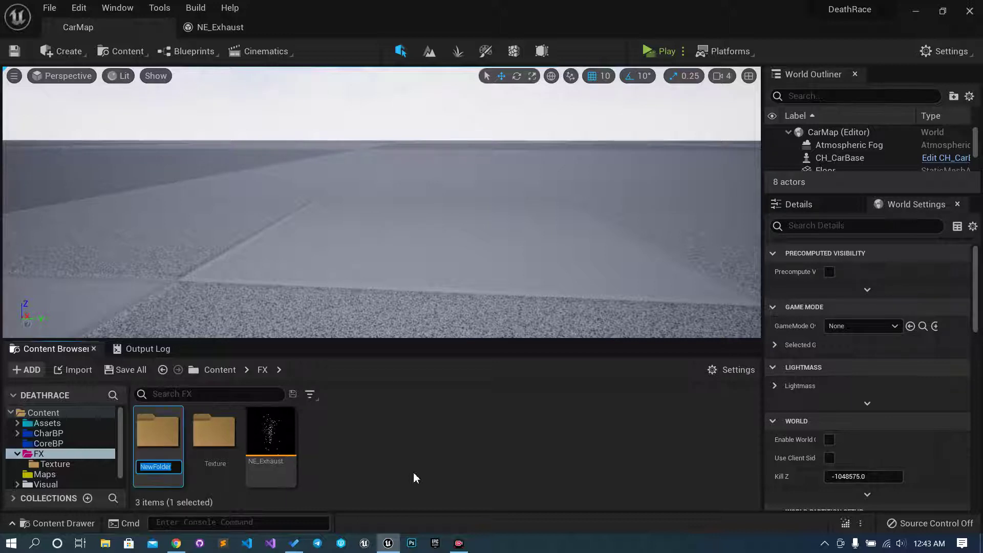
type("Materials")
key("Return")
Step: Create an M_Exhaust material from the T_Smoke_SubUV texture
double_click(214, 433)
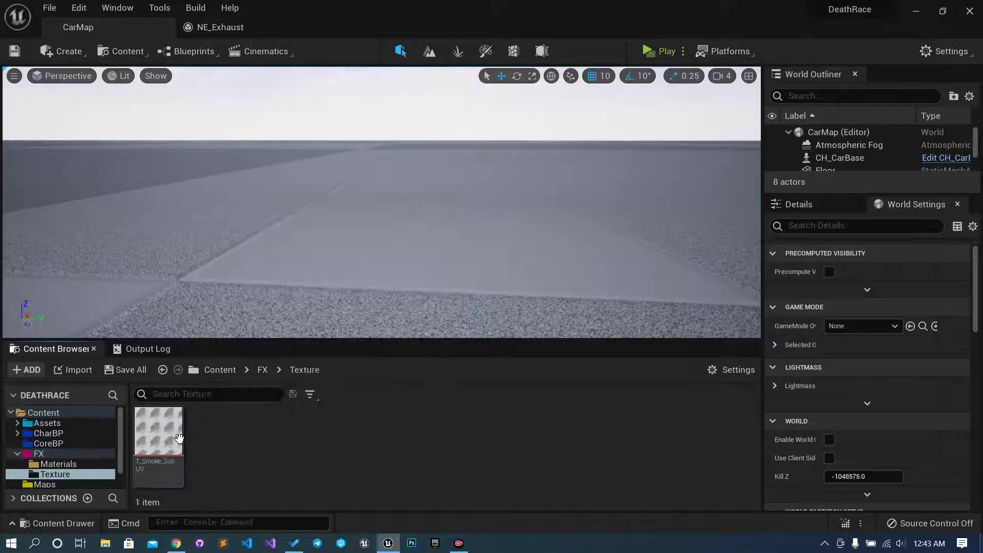
right_click(179, 438)
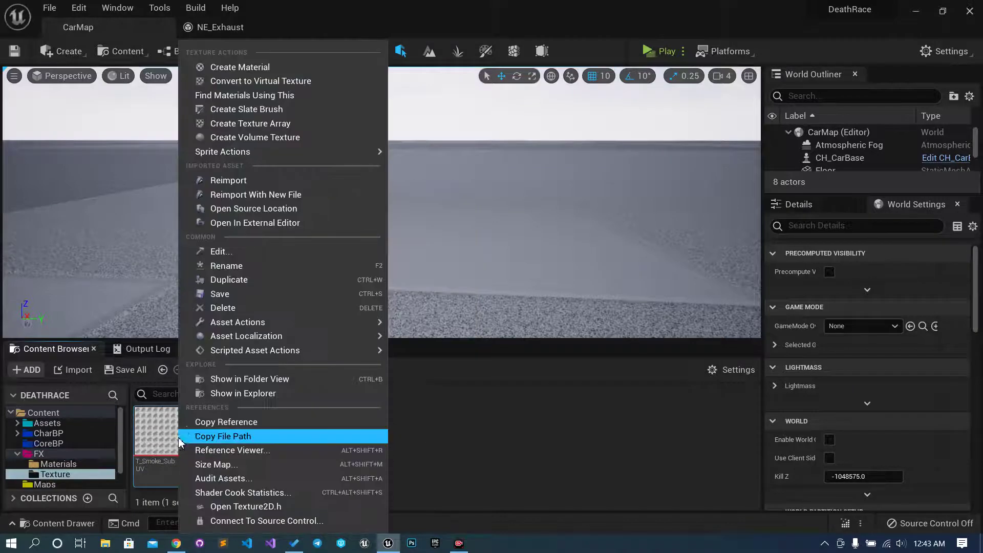
left_click(264, 68)
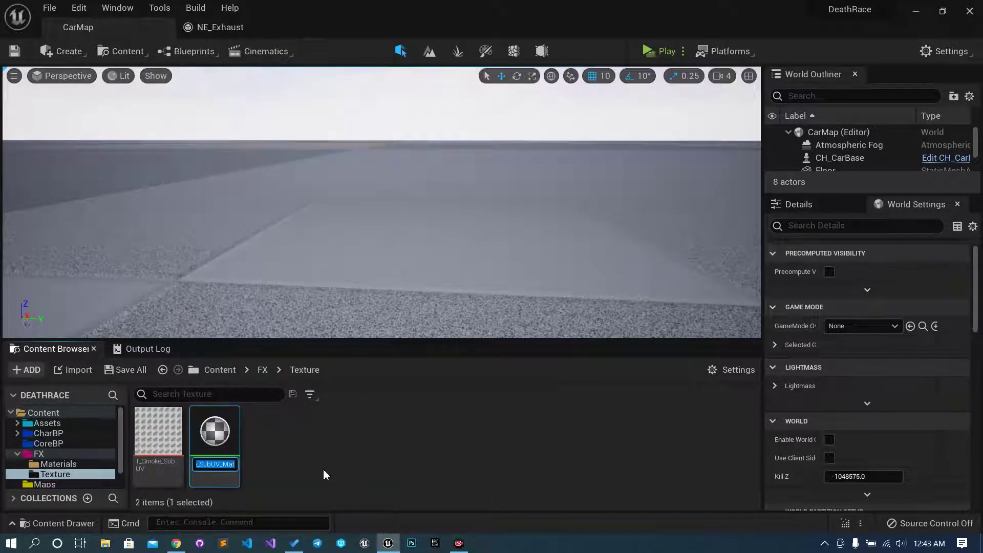
type("M_Exhaust")
key("Return")
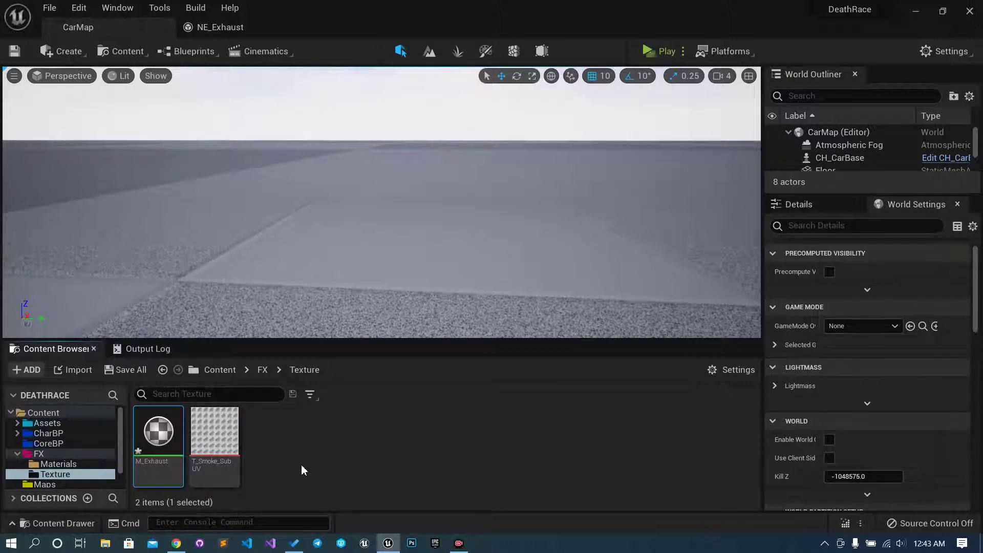
Step: Move M_Exhaust into the Materials folder and open that folder
left_click_drag(154, 445, 70, 469)
left_click(107, 487)
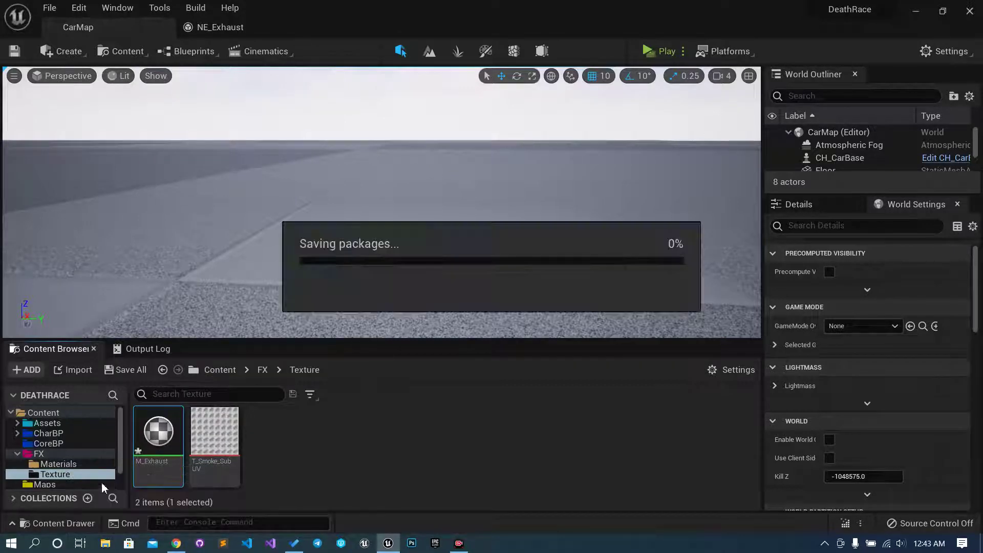
left_click(75, 463)
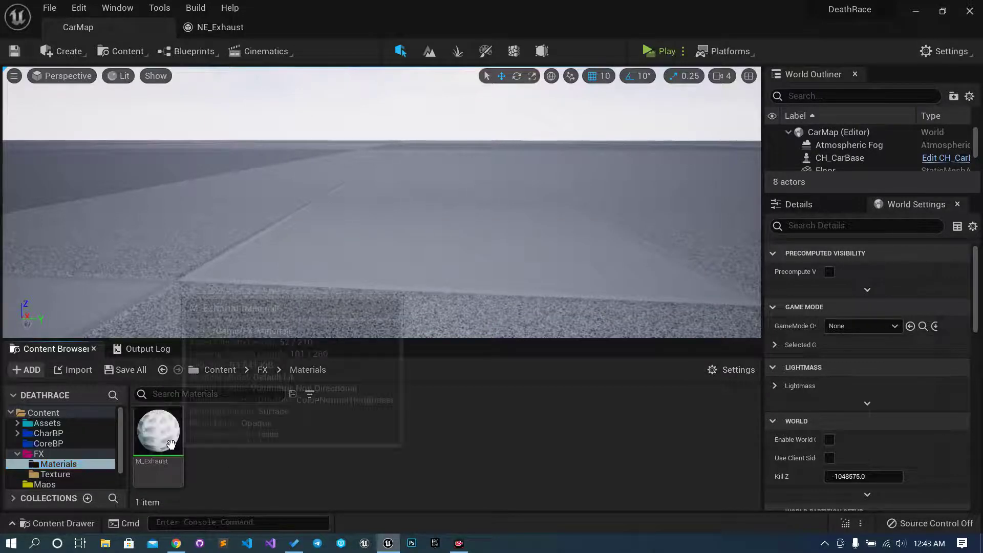
Step: Open M_Exhaust and disconnect the Texture Sample from Base Color
double_click(171, 443)
right_click_drag(493, 193, 557, 223)
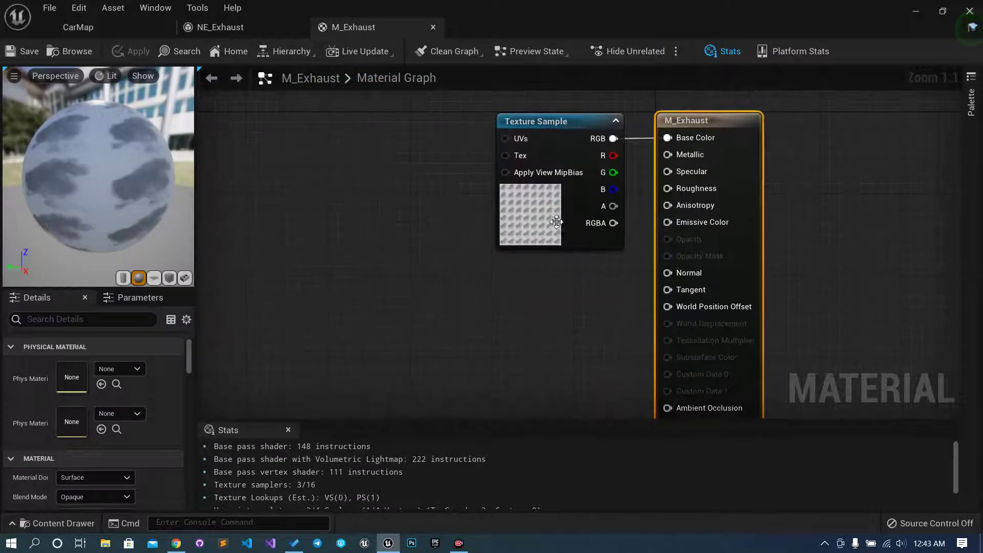
left_click_drag(557, 223, 379, 253)
left_click(436, 169, "alt")
Step: Set the material's Blend Mode to Translucent
left_click(743, 118)
scroll(92, 463, "down", 3)
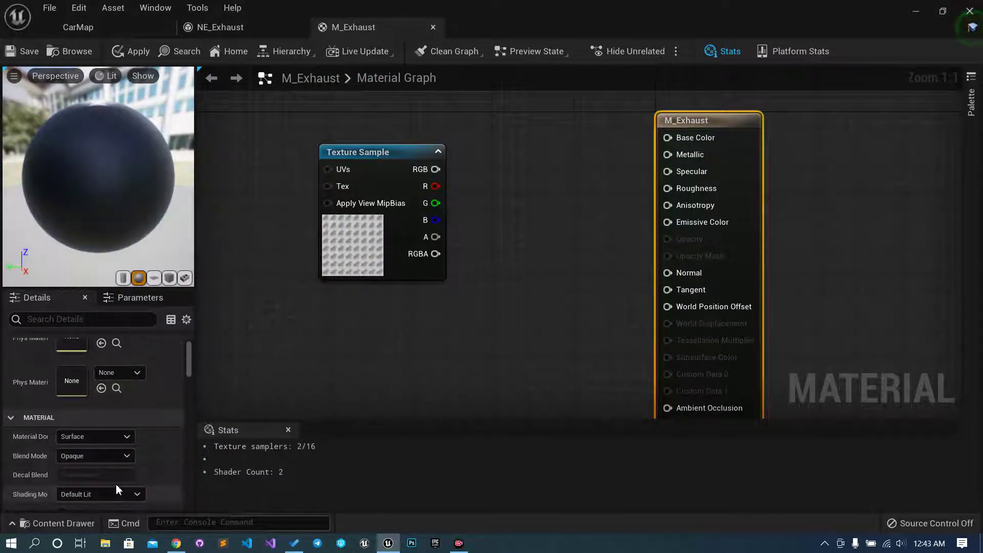
scroll(93, 463, "up", 2)
left_click(94, 459)
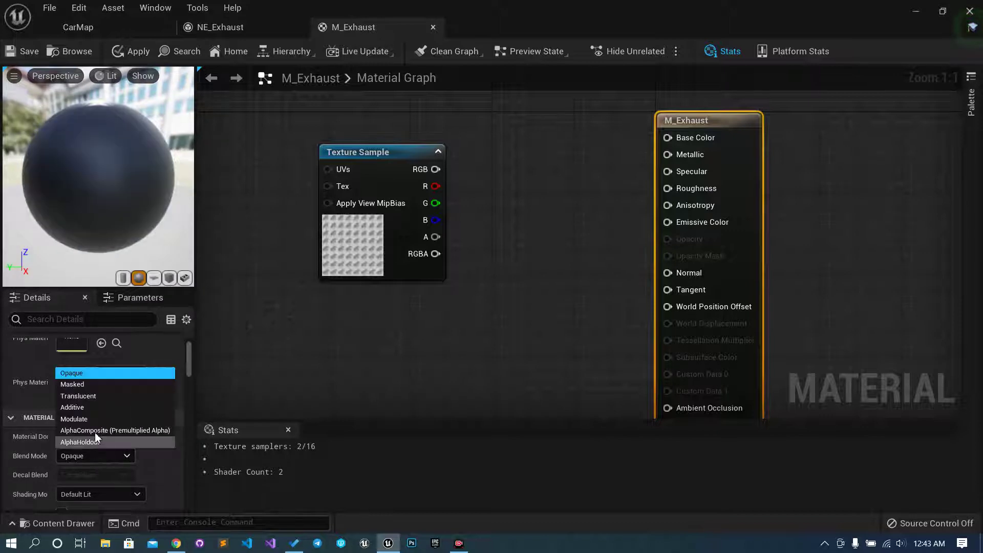
left_click(94, 395)
Step: Add a Particle Color node beside the Texture Sample node
scroll(540, 309, "down", 1)
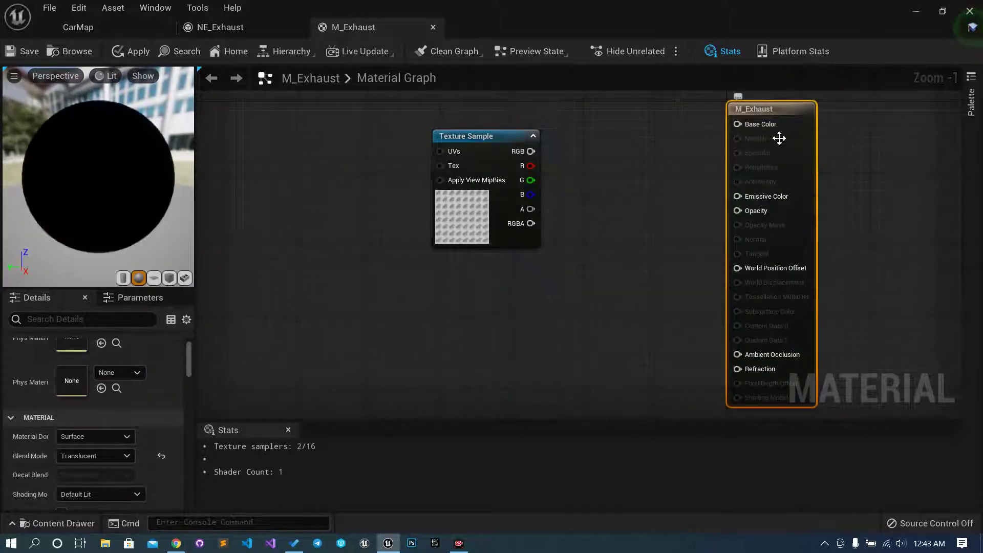
left_click_drag(500, 216, 352, 351)
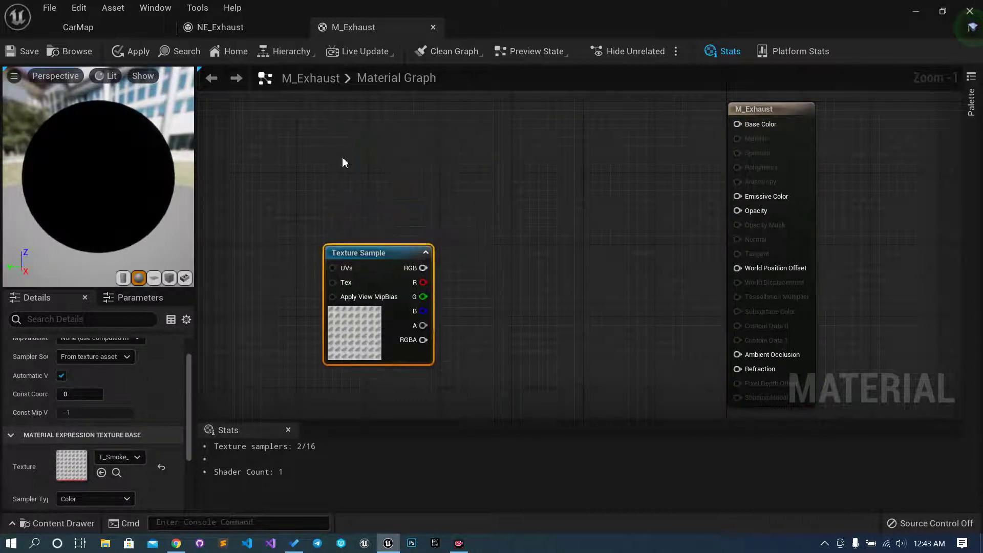
right_click(342, 162)
type("particl")
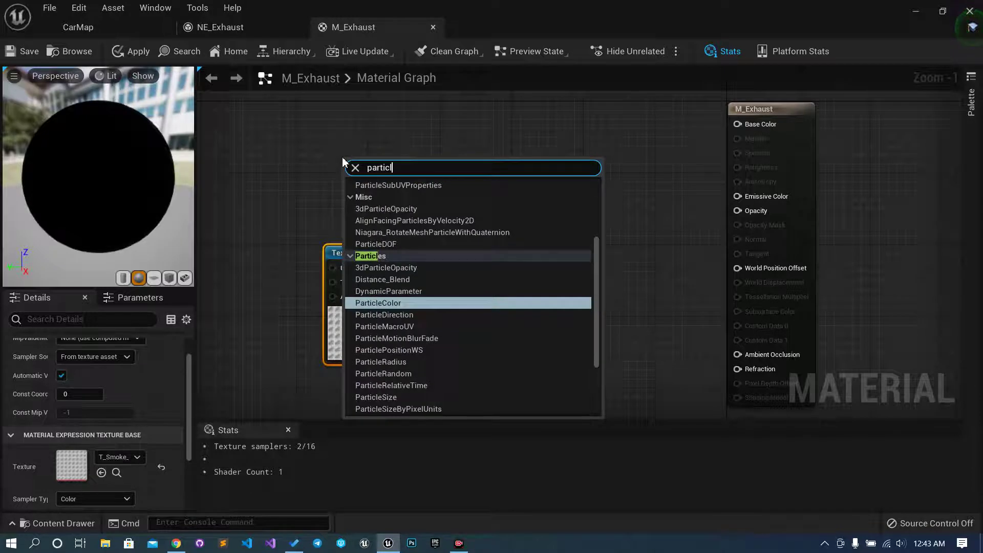
key("Return")
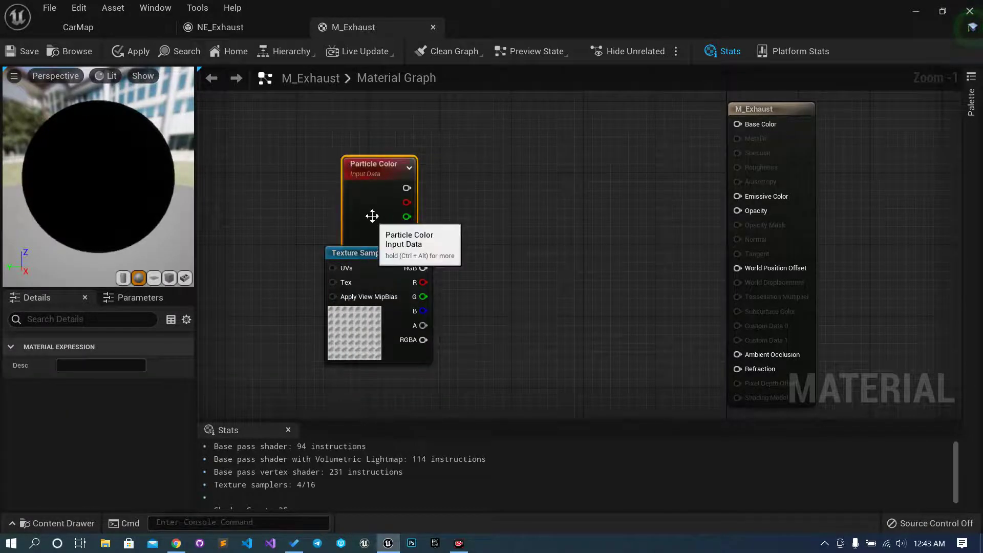
left_click_drag(373, 215, 364, 160)
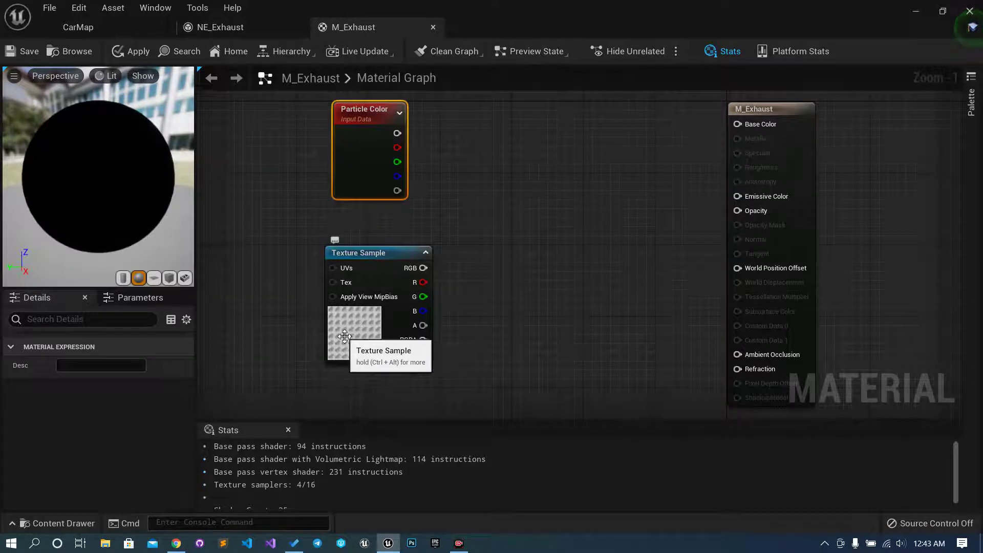
left_click(352, 303)
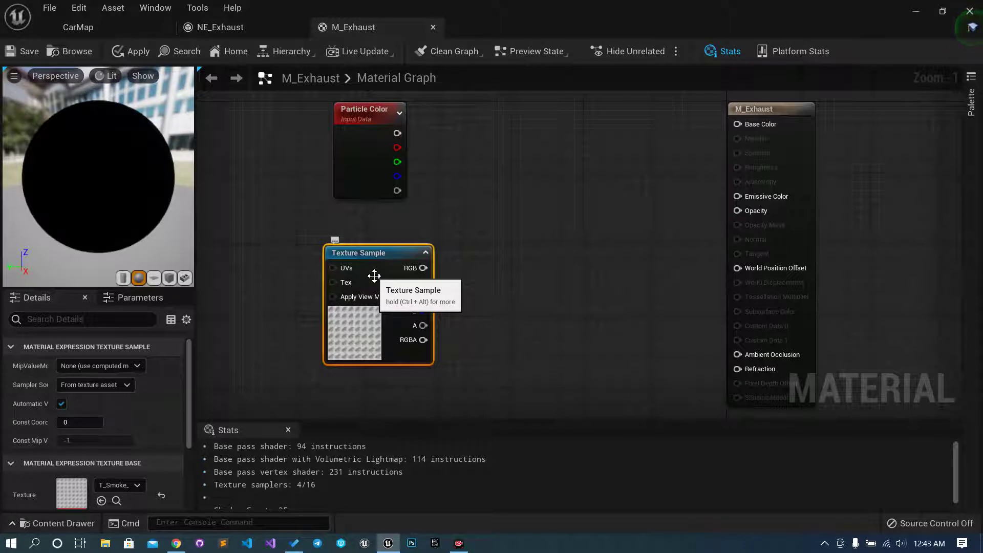
Step: Multiply the texture's RGBA by Particle Color alpha in a new Multiply node for Opacity
left_click_drag(423, 340, 505, 287)
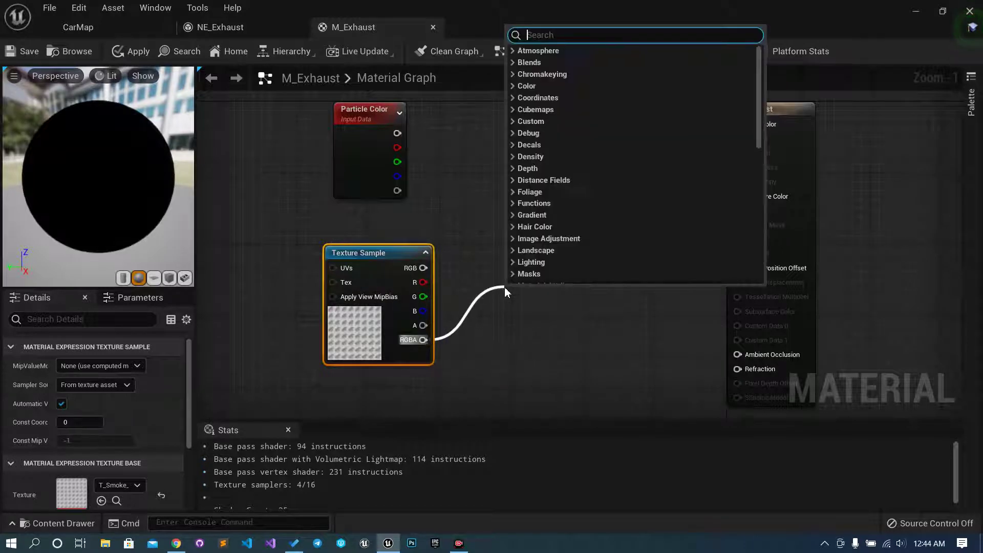
type("multiply")
key("Return")
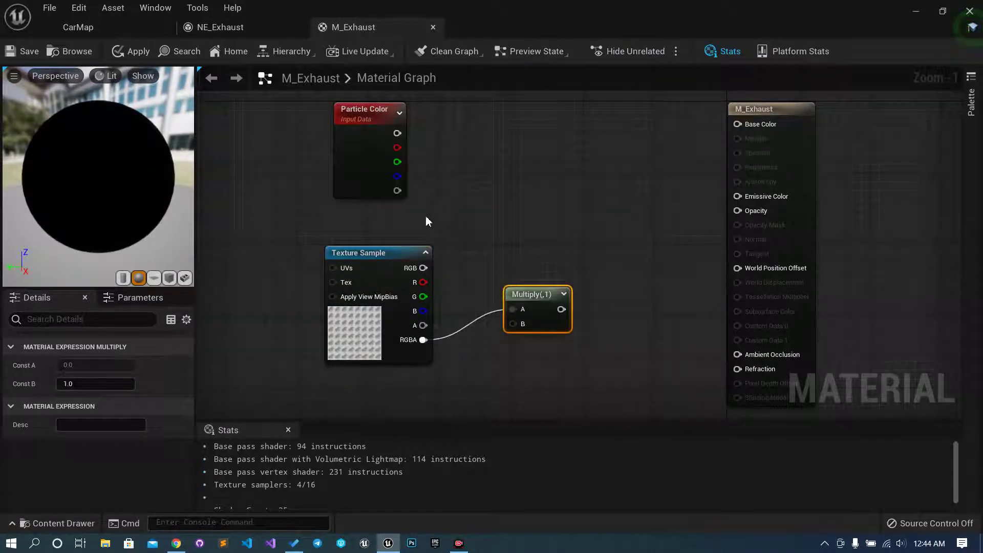
left_click_drag(396, 191, 739, 210)
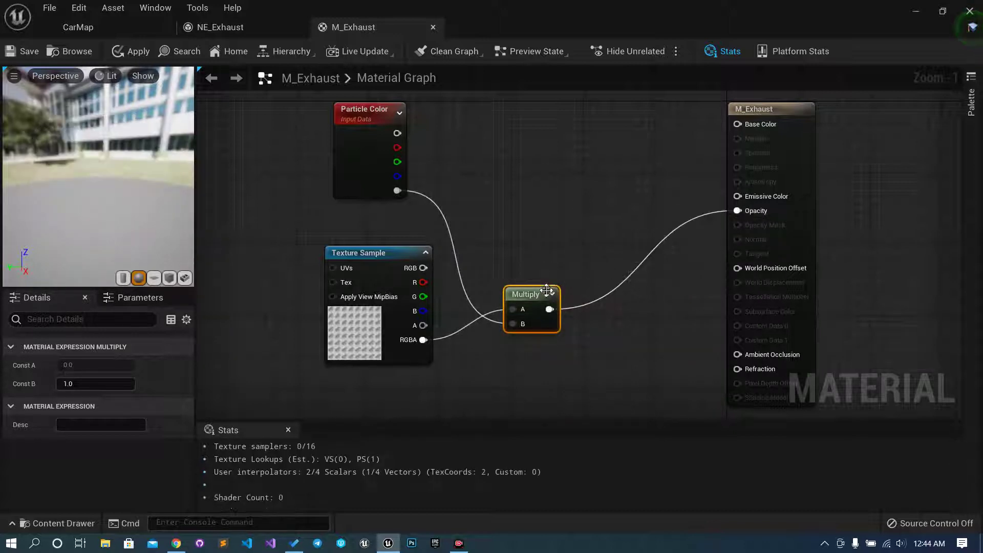
left_click_drag(548, 300, 591, 303)
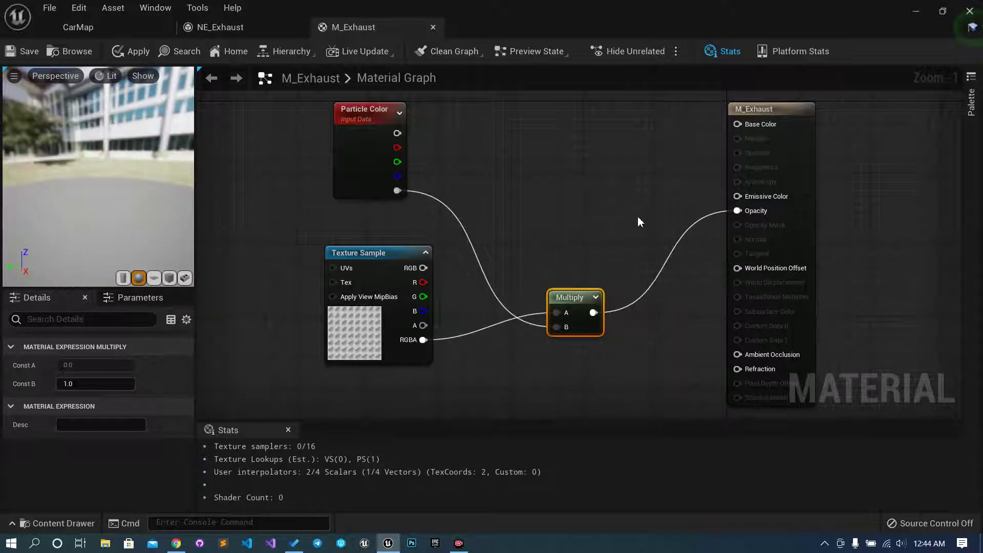
left_click(746, 110)
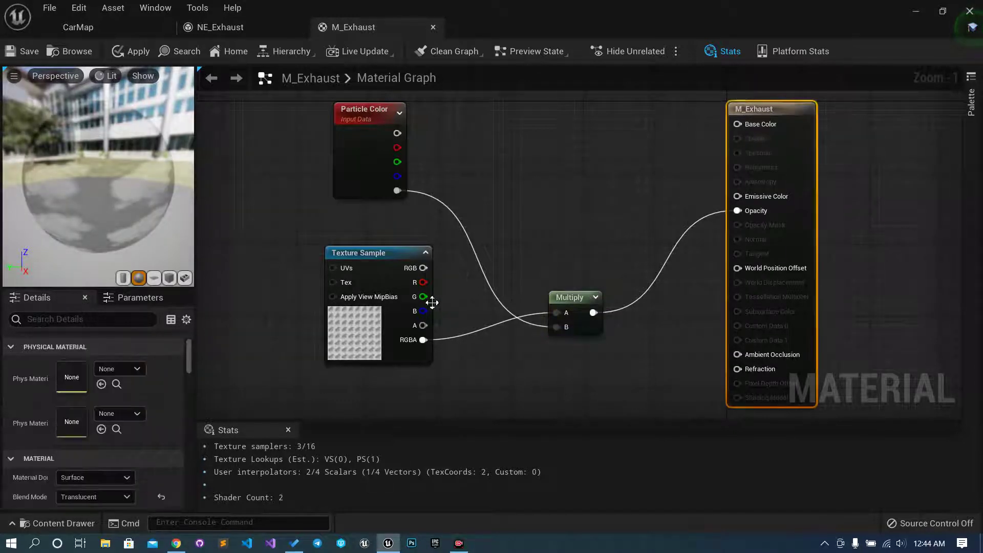
left_click_drag(397, 133, 562, 163)
Step: Add a second Multiply from Particle Color, linked to the texture and Emissive Color
type("multiply")
key("Return")
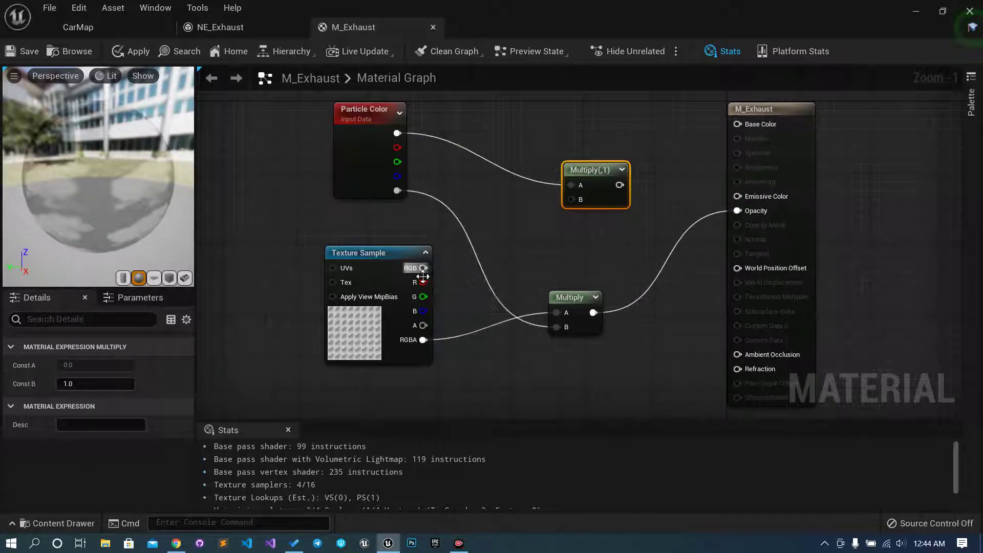
mouse_move(423, 282)
left_mouse_down()
mouse_move(560, 205)
mouse_move(575, 208)
mouse_move(423, 282)
left_mouse_up()
left_click_drag(607, 184, 740, 202)
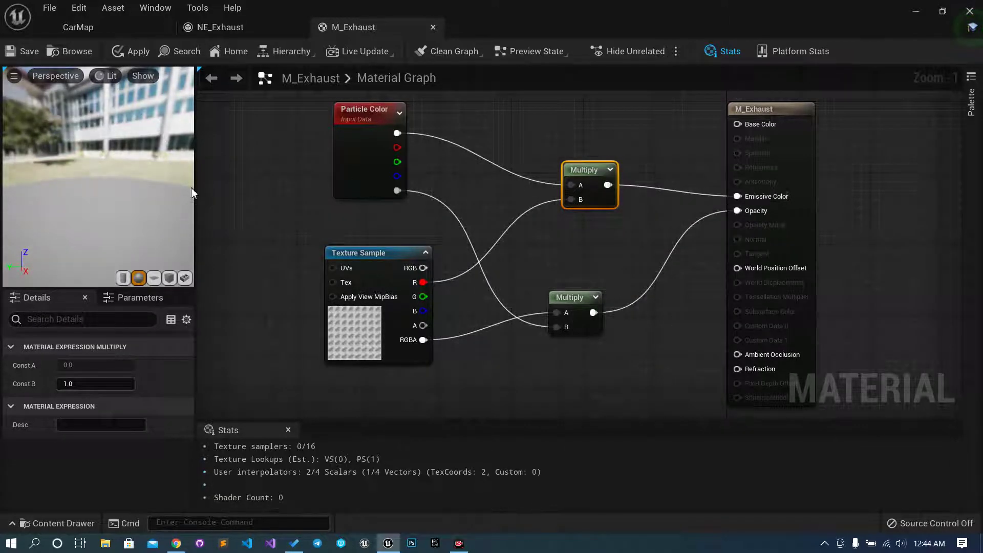
Step: Change the material preview mesh and rotate it to inspect the smoke
left_click(170, 279)
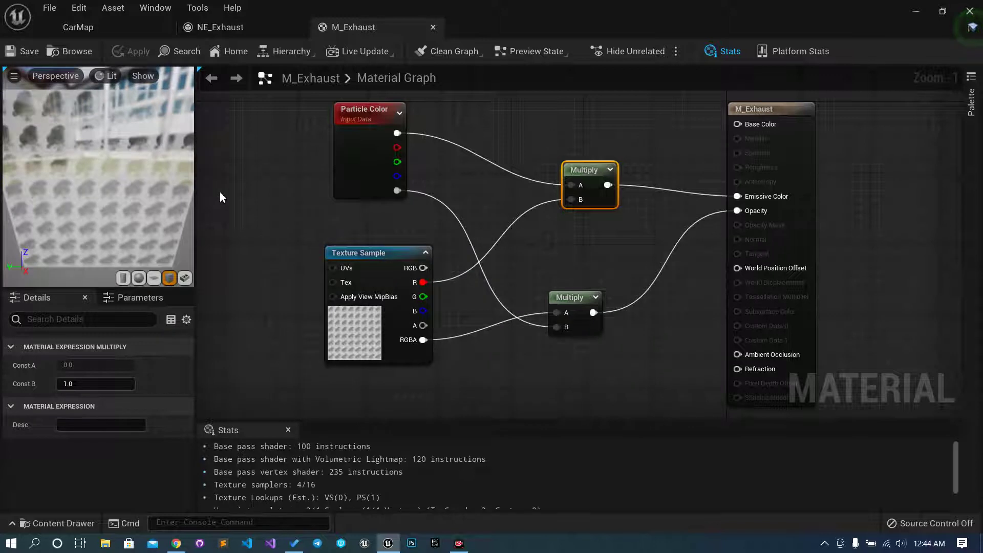
left_click_drag(75, 210, 99, 211)
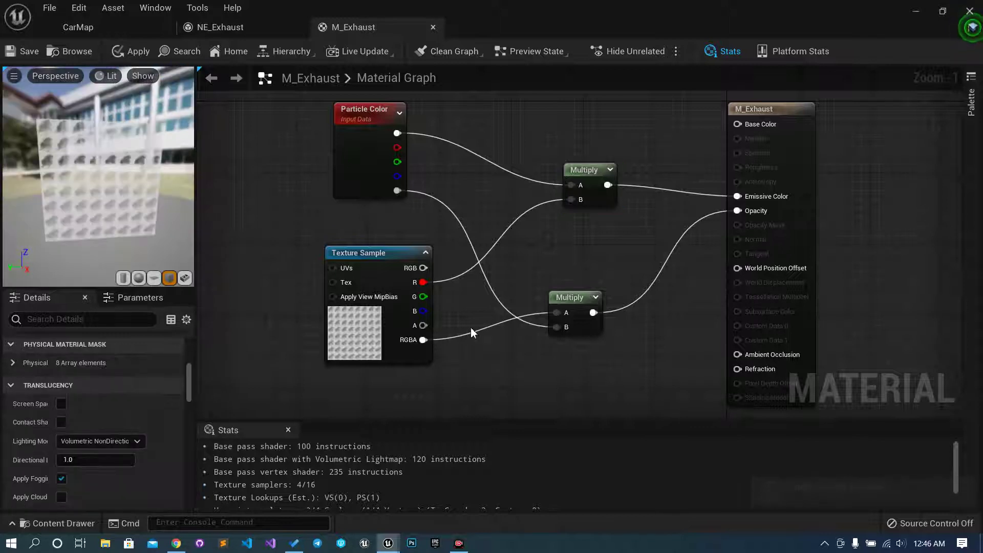
mouse_move(410, 336)
left_mouse_down()
mouse_move(428, 279)
mouse_move(412, 339)
mouse_move(425, 338)
mouse_move(423, 326)
left_mouse_up()
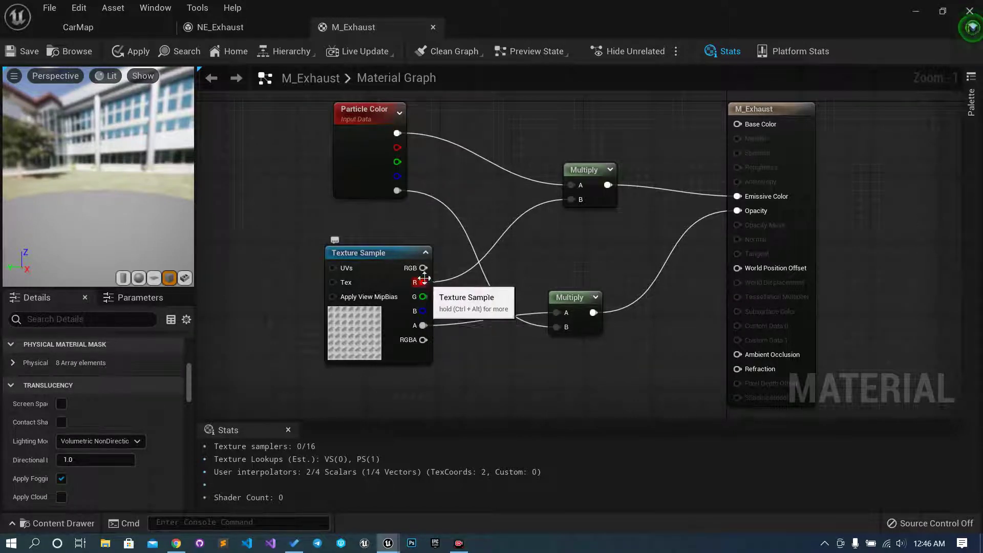
Step: Feed the texture RGB into the upper Multiply and route its output to Base Color
left_click_drag(429, 271, 572, 200)
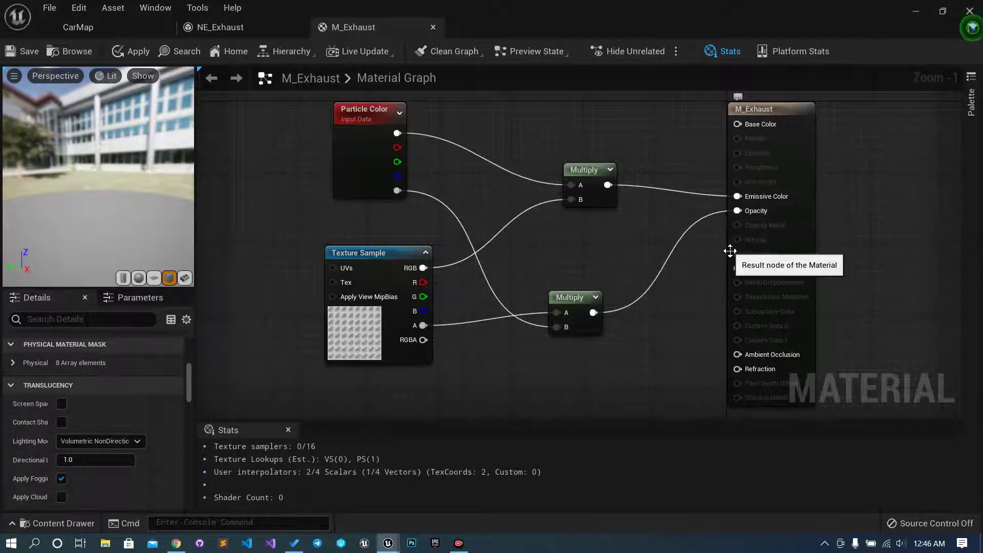
left_click_drag(737, 196, 740, 123, "ctrl")
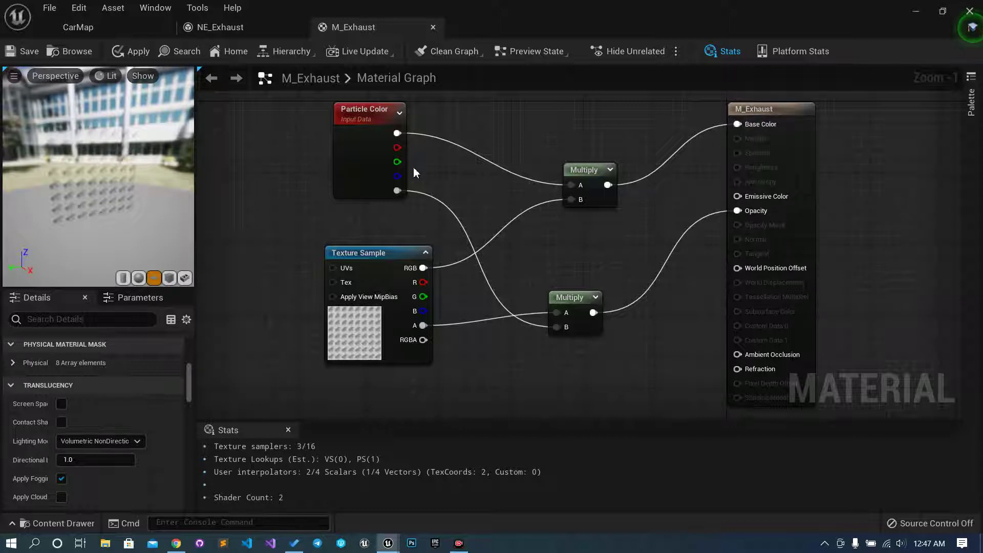
mouse_move(95, 189)
left_mouse_down()
mouse_move(105, 179)
mouse_move(95, 189)
left_mouse_up()
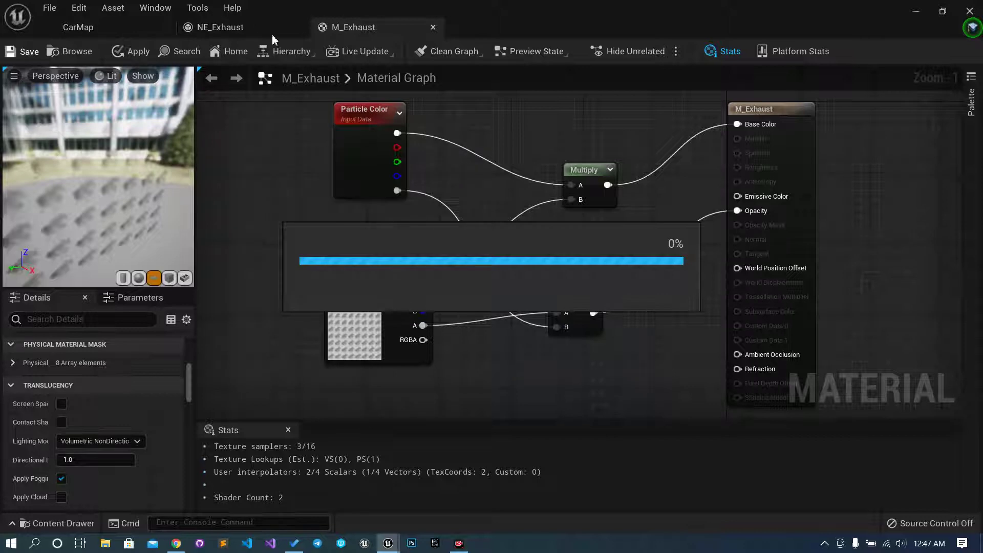
Step: Assign M_Exhaust to the Material slot of NE_Exhaust's Sprite Renderer
left_click(237, 28)
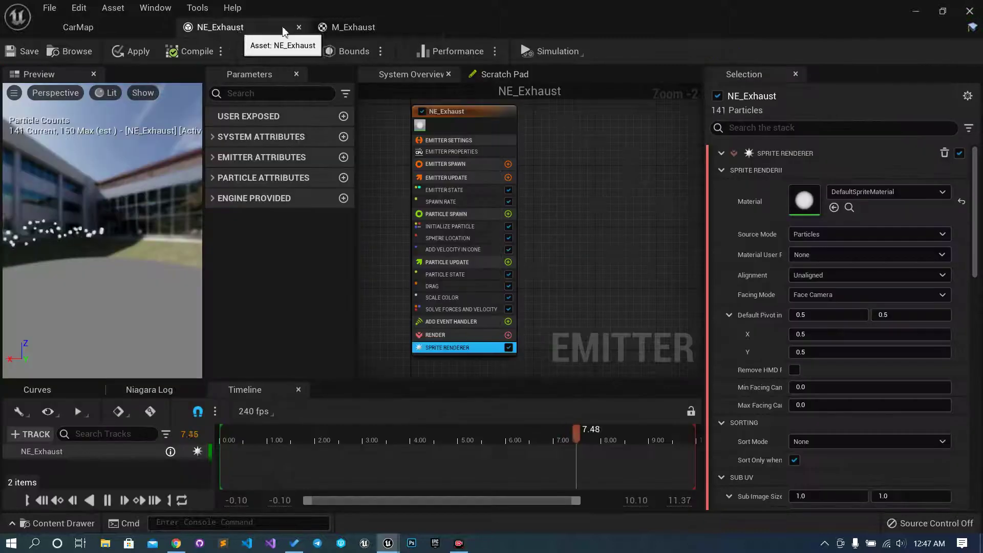
left_click(363, 28)
left_click(74, 51)
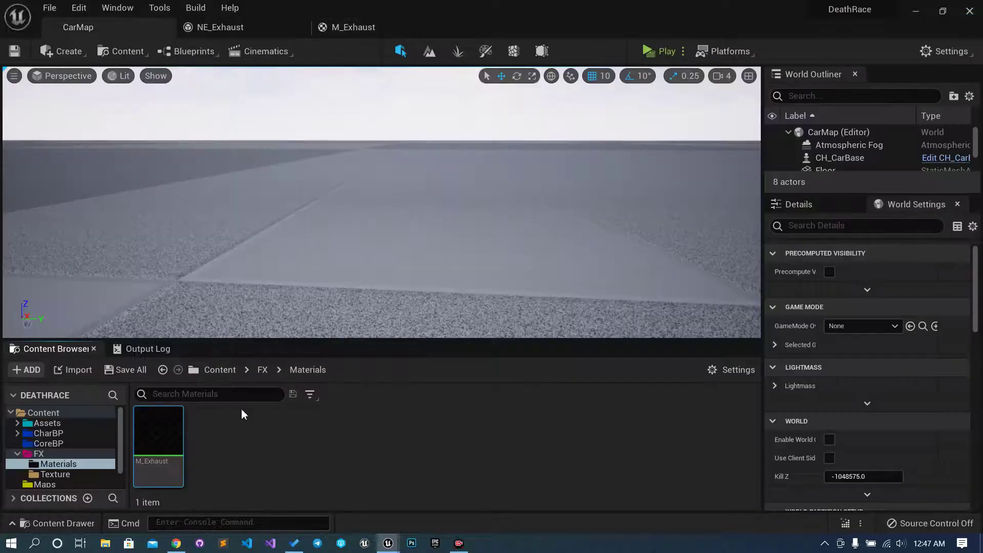
left_click(236, 28)
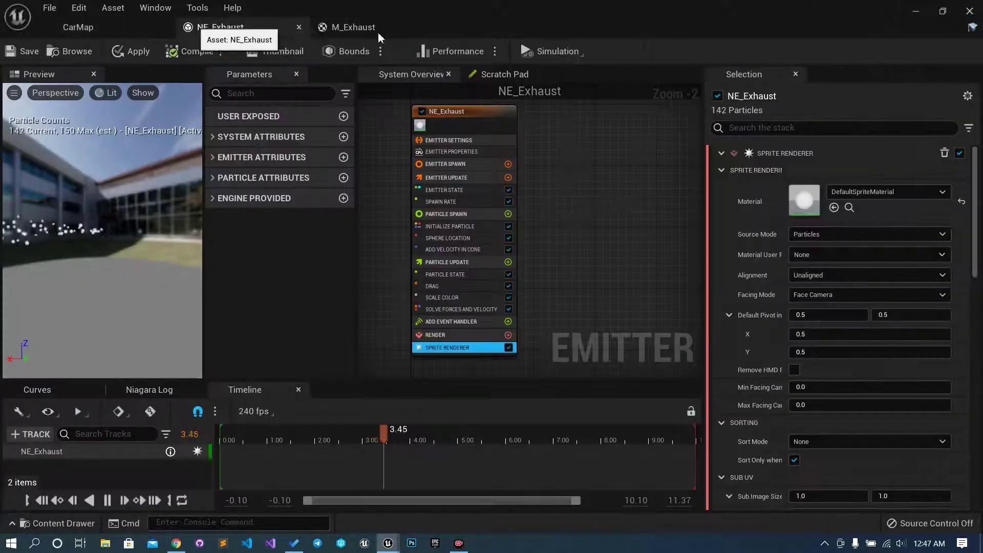
left_click(834, 208)
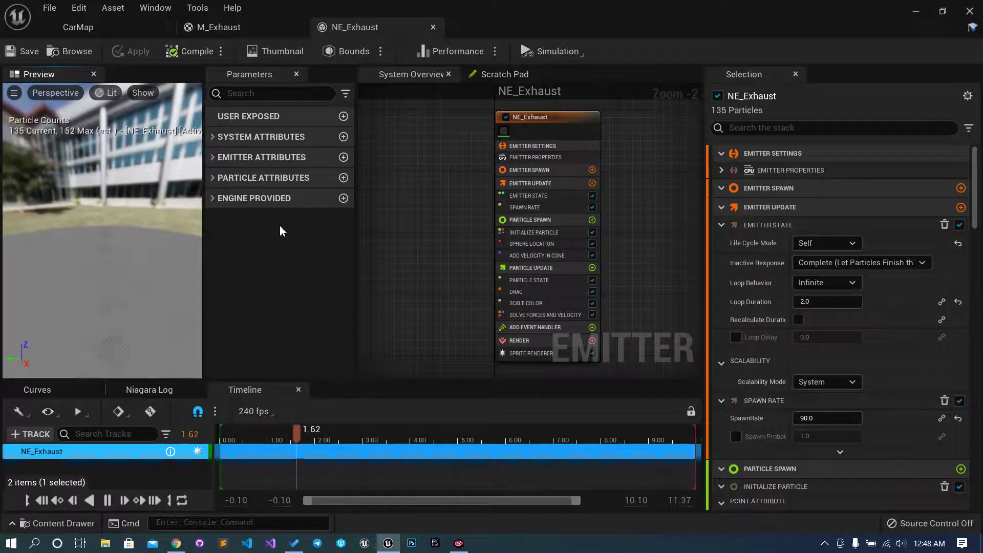
left_click(544, 354)
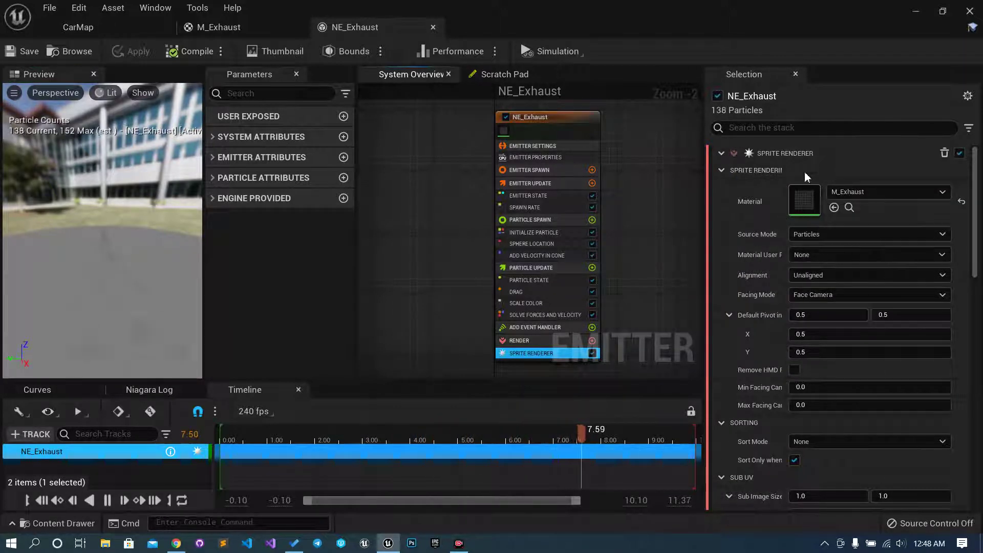
Step: Set the Sprite Renderer's Sub Image Size to 8 by 8
scroll(818, 219, "down", 4)
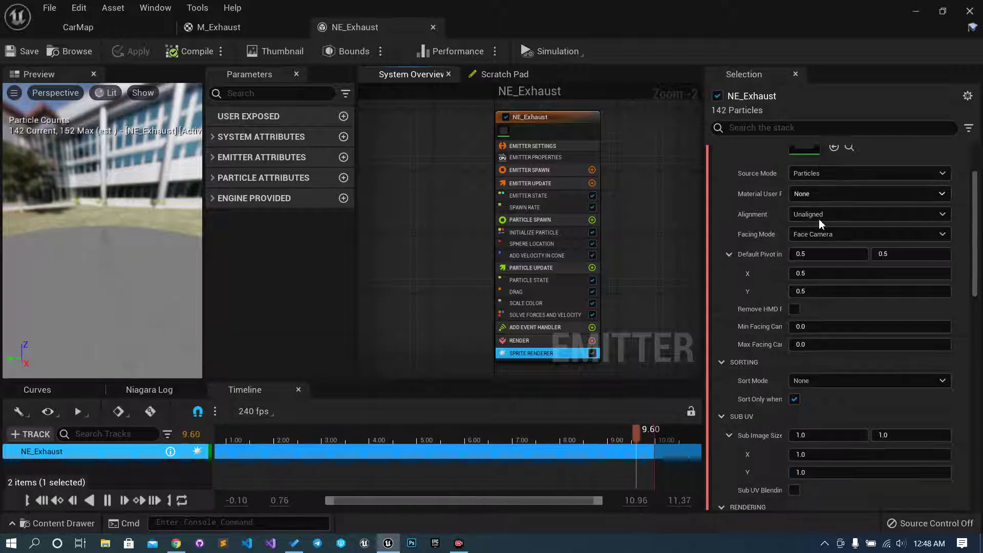
scroll(818, 219, "down", 3)
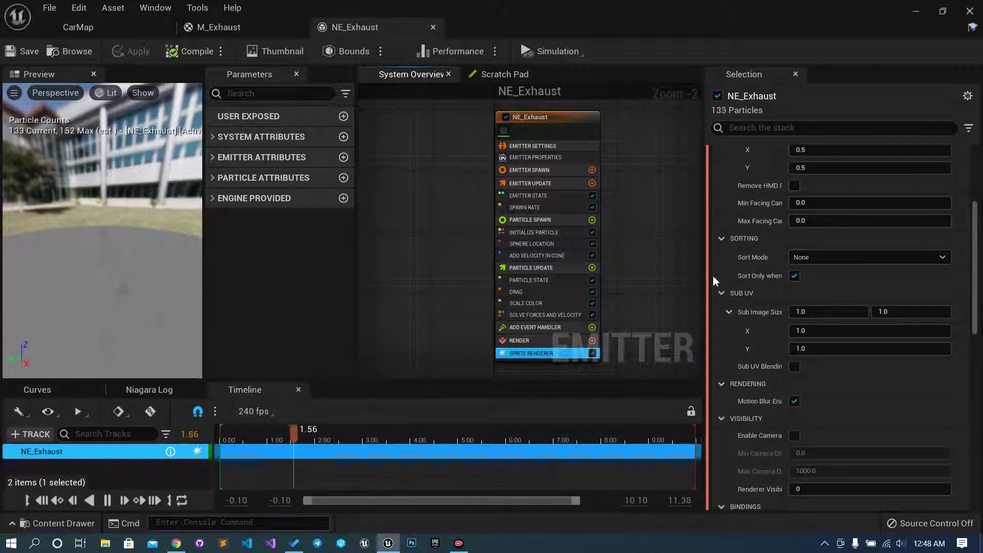
left_click(828, 330)
type("8")
key("Tab")
type("8")
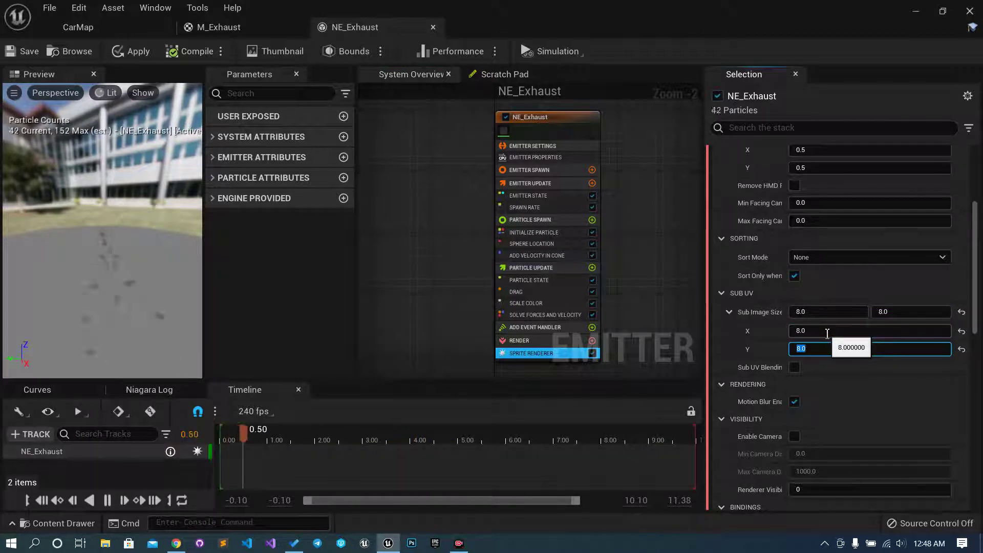
key("Return")
left_click(115, 288)
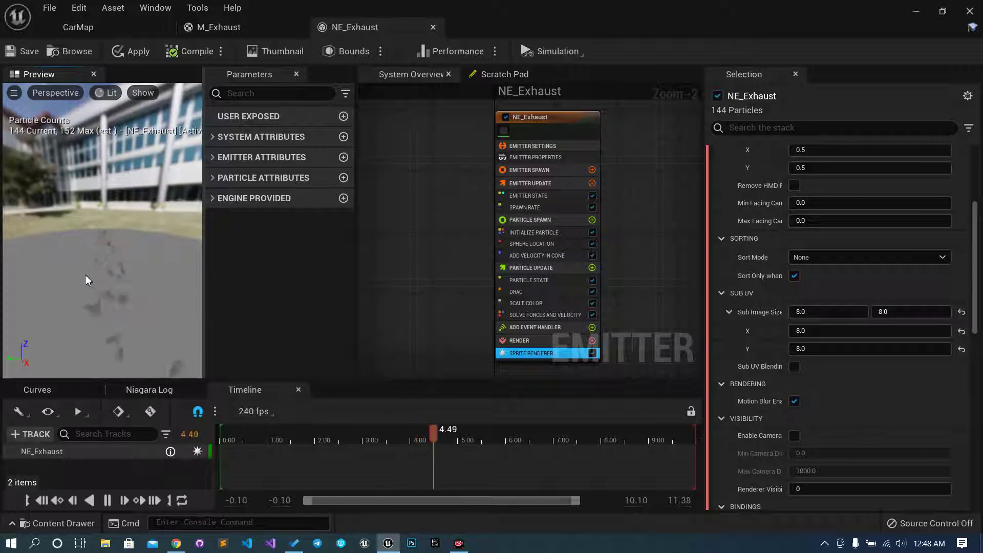
Step: Add a Sub UVAnimation module to Particle Update and apply the emitter changes
left_click(517, 267)
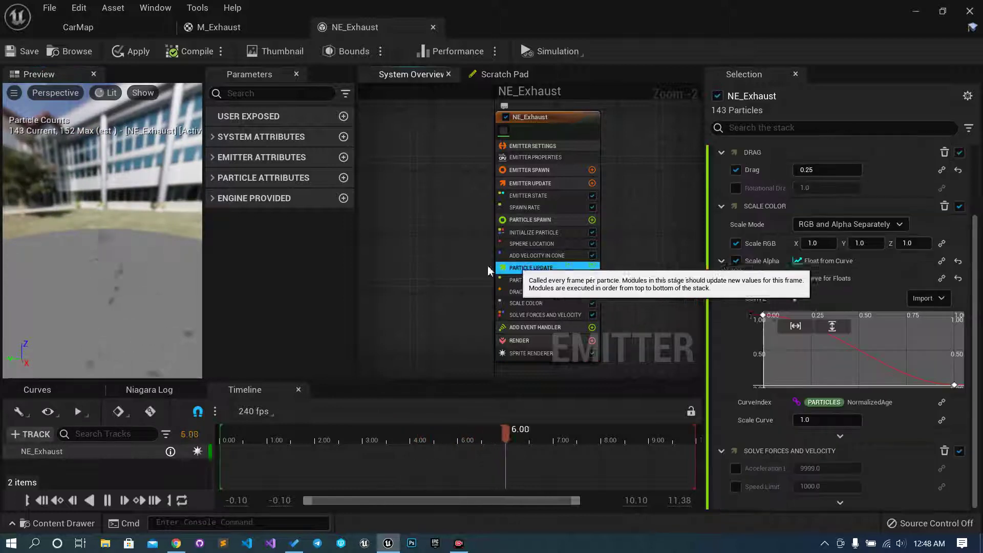
left_click(591, 268)
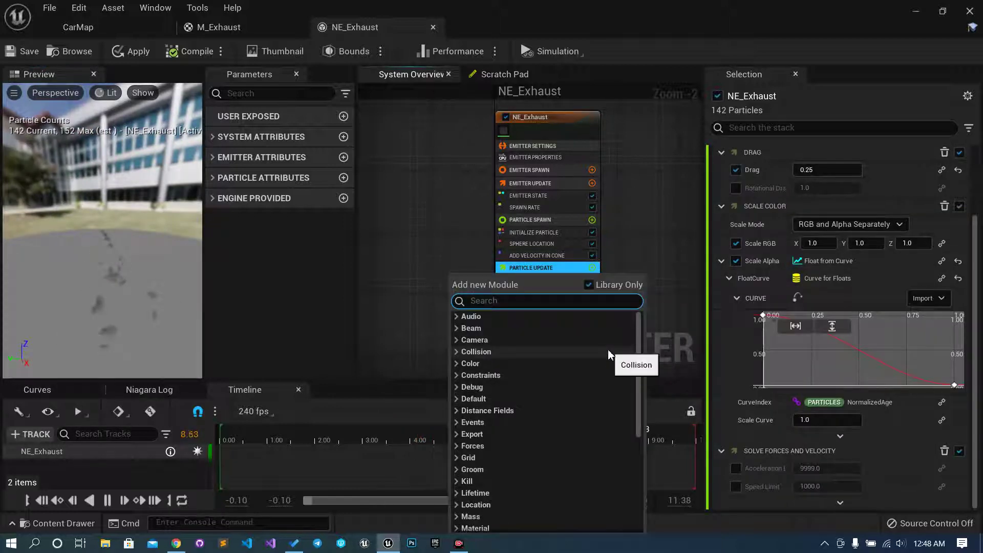
type("anima")
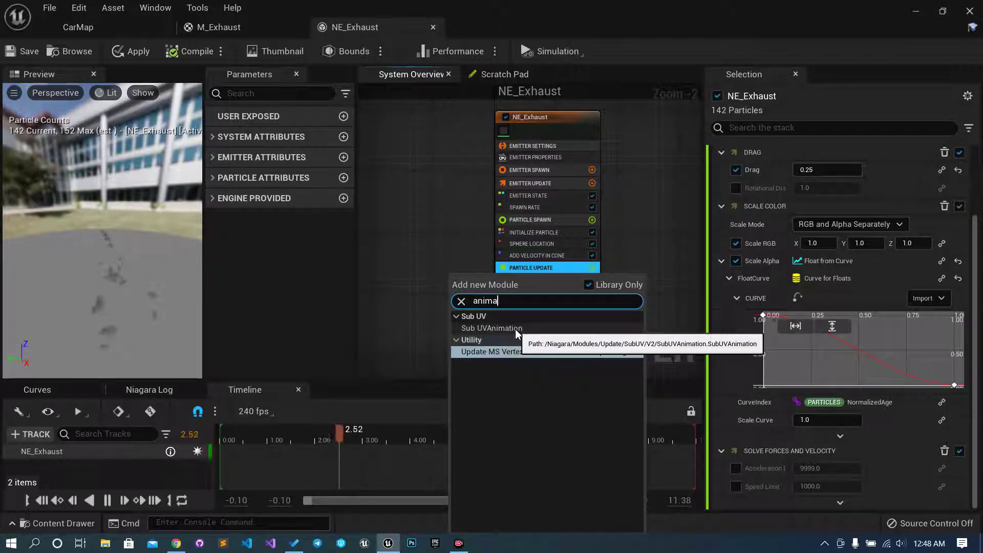
left_click(516, 330)
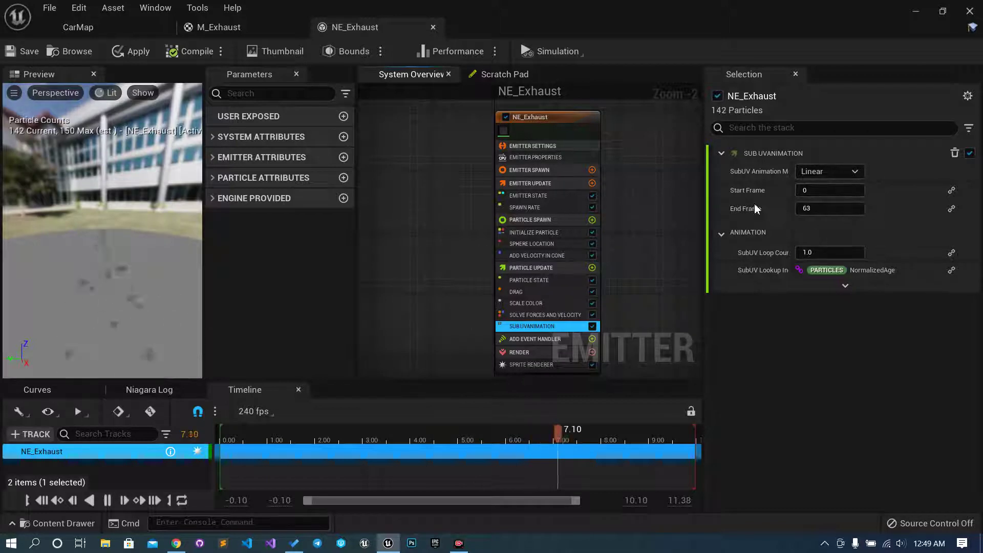
left_click(24, 51)
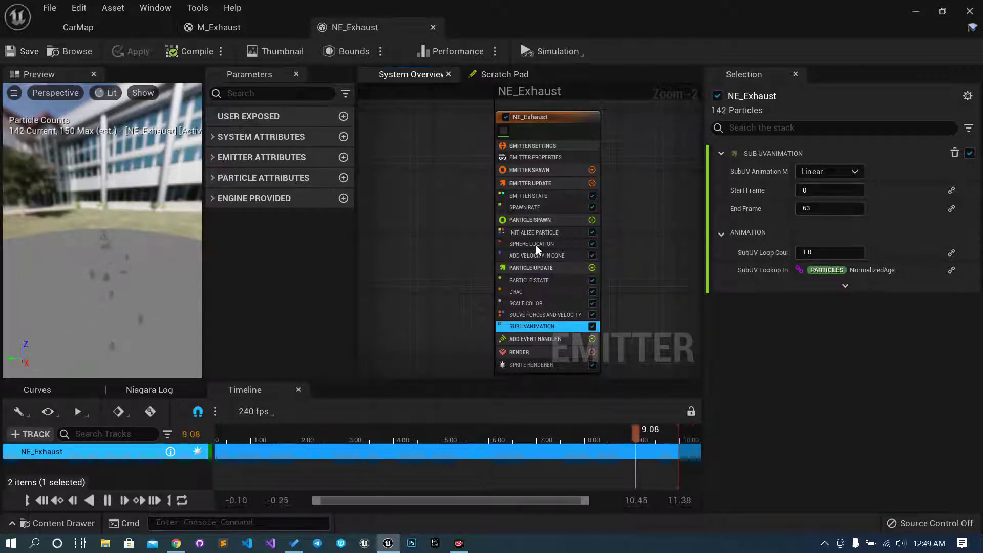
left_click_drag(97, 307, 190, 276)
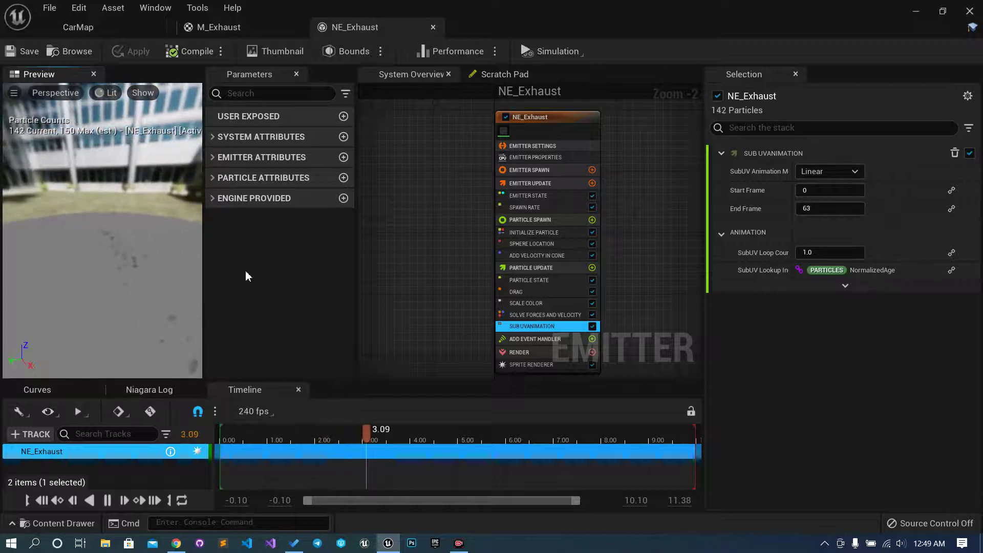
left_click(549, 327)
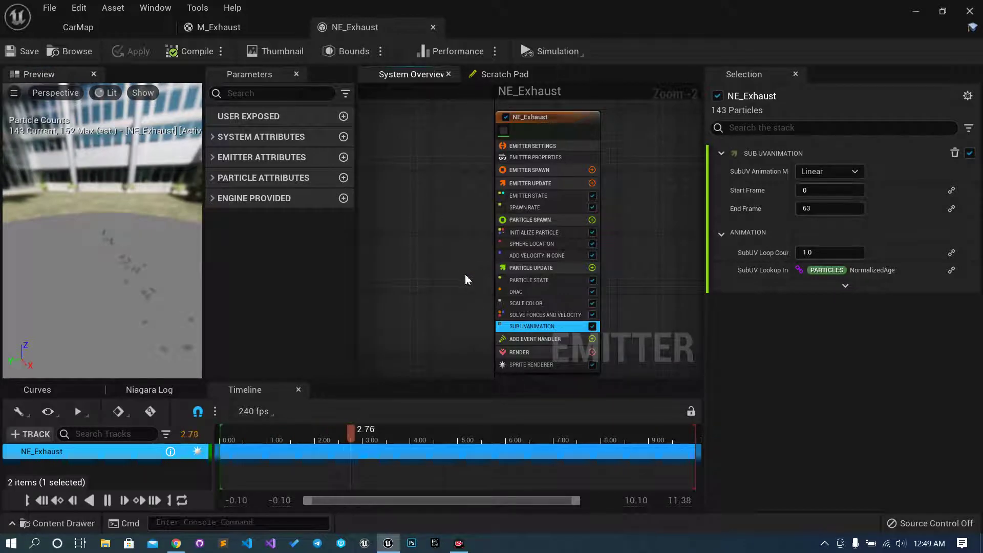
Step: Set Initialize Particle's Uniform Sprite Size to Min 10 and Max 50
left_click(553, 233)
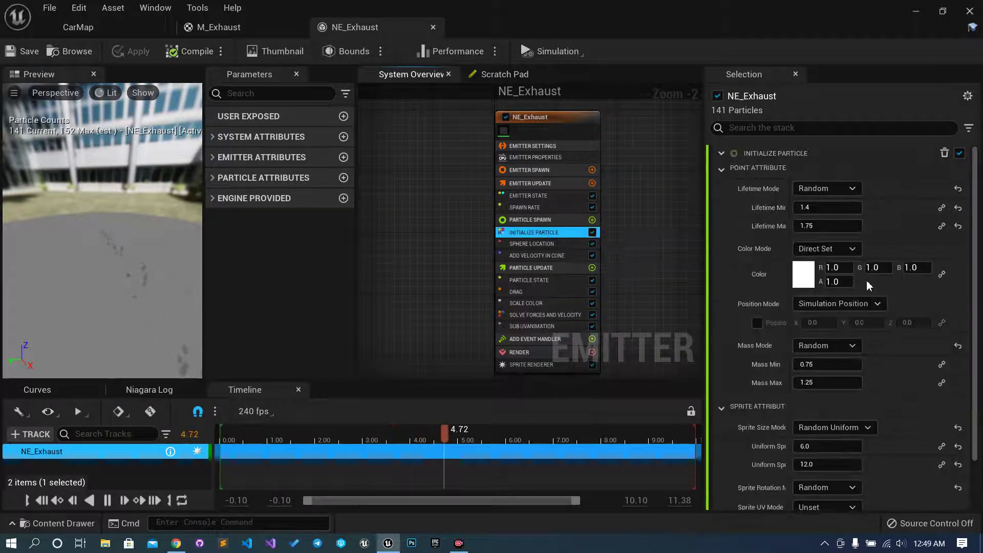
scroll(784, 252, "down", 3)
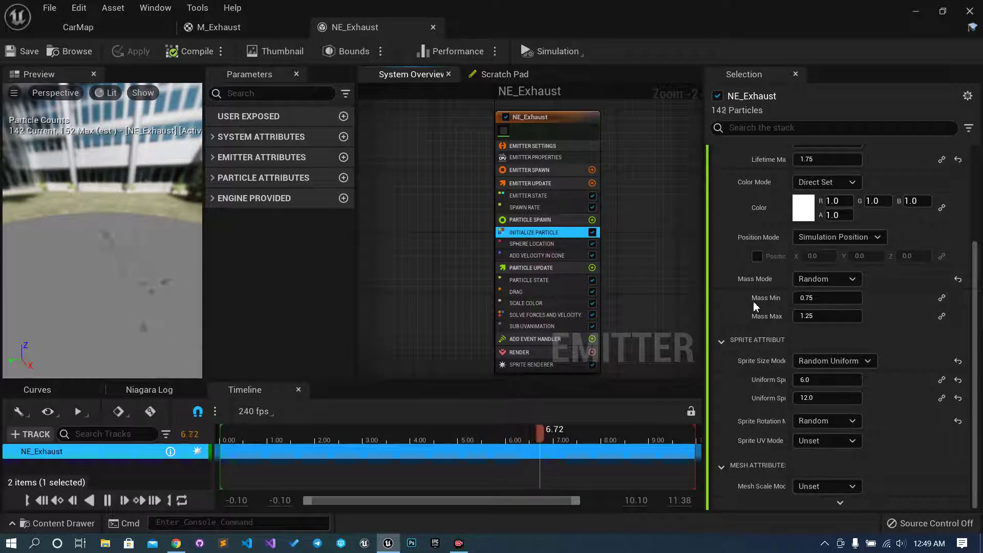
left_click_drag(791, 391, 829, 382)
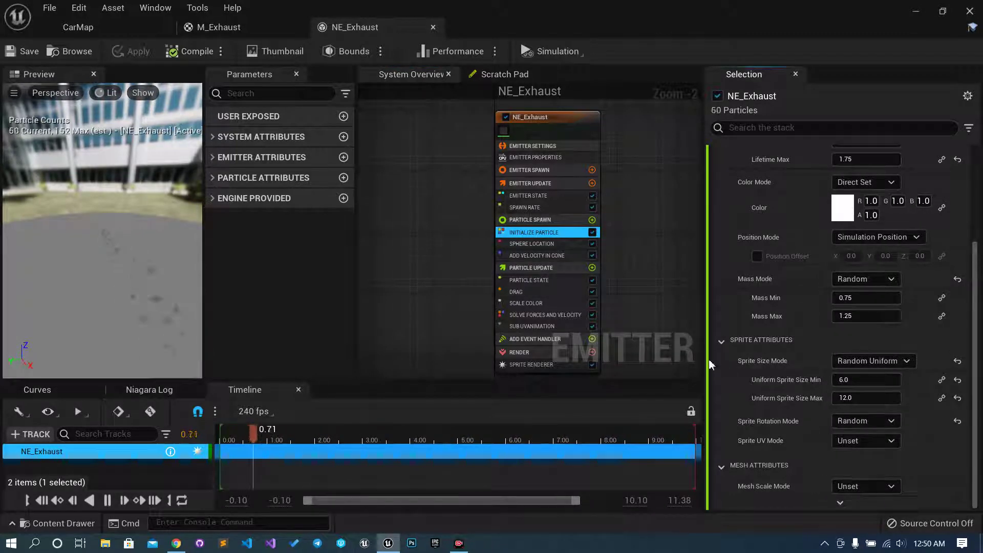
left_click(868, 381)
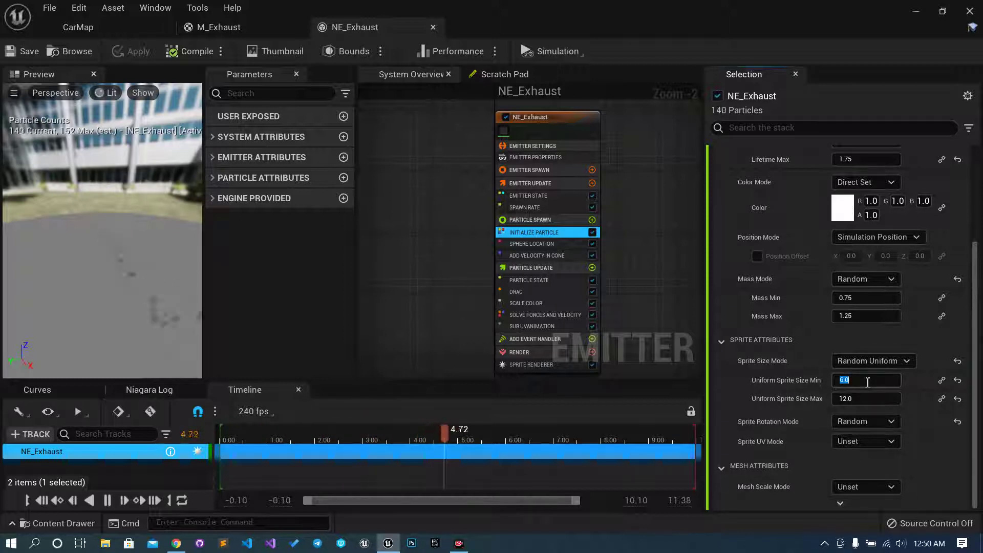
key("Tab")
type("50")
key("Return")
left_click_drag(95, 296, 199, 289)
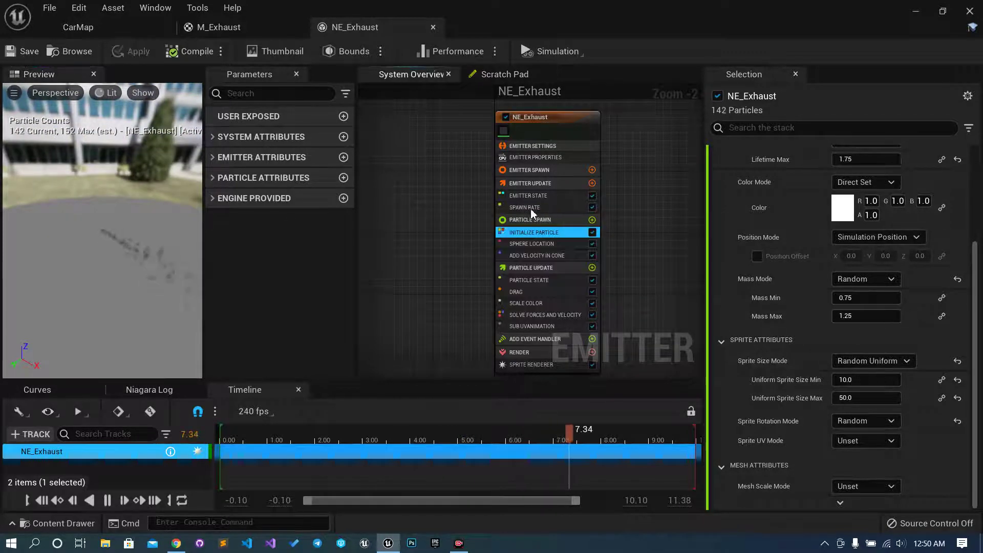
Step: Raise the Spawn Rate module's SpawnRate to 500
left_click(562, 207)
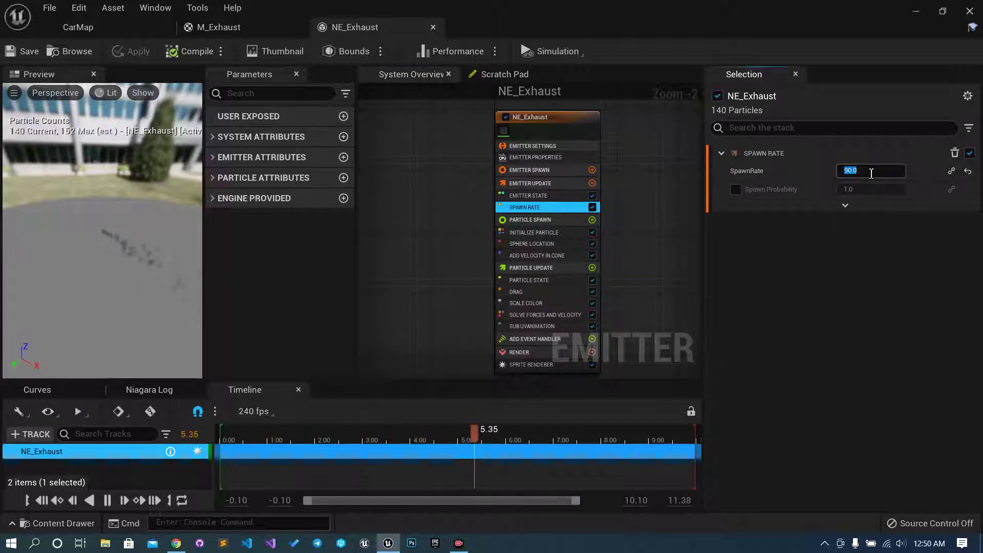
type("0")
key("Return")
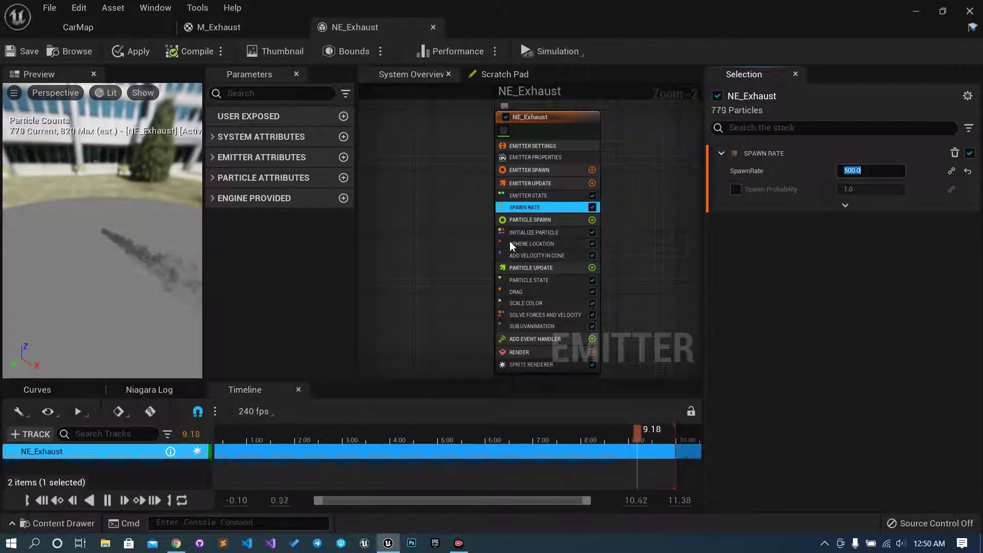
left_click(296, 258)
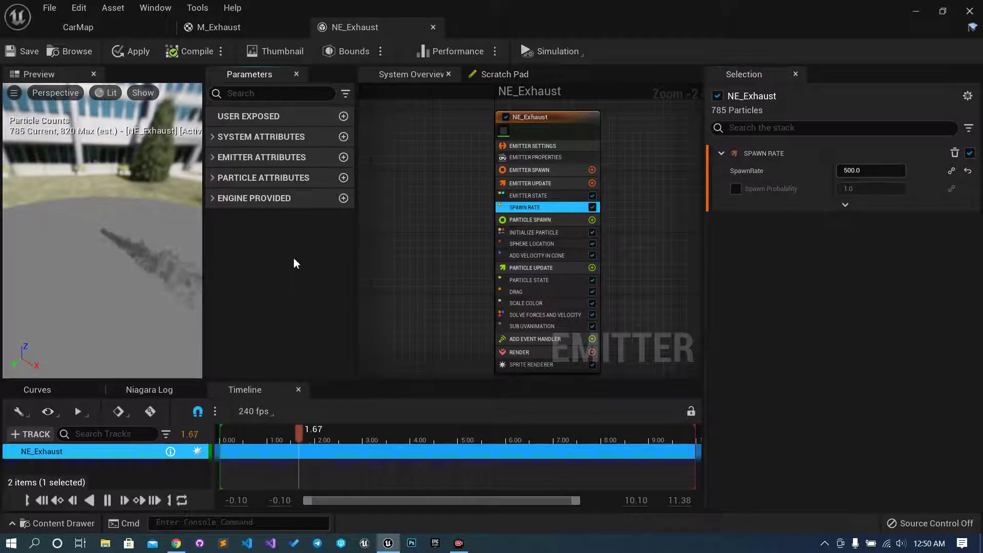
Step: Add a user-exposed float parameter named SpawnRate
left_click(343, 117)
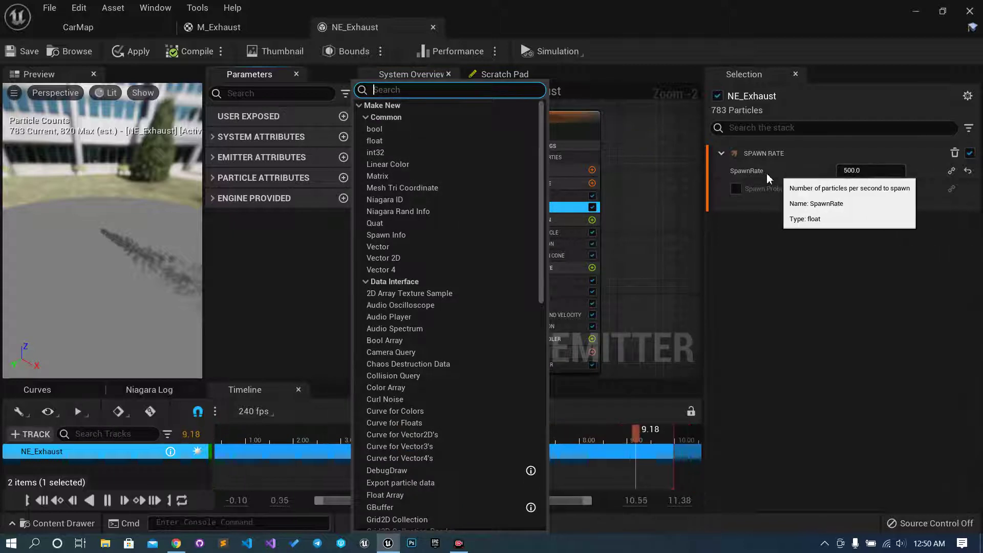
left_click(404, 142)
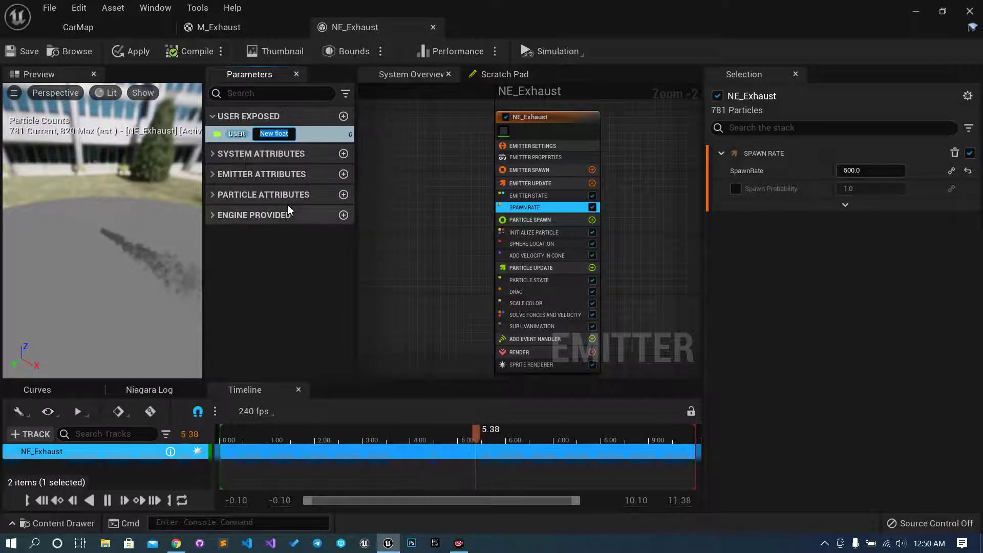
type("SpawnRate")
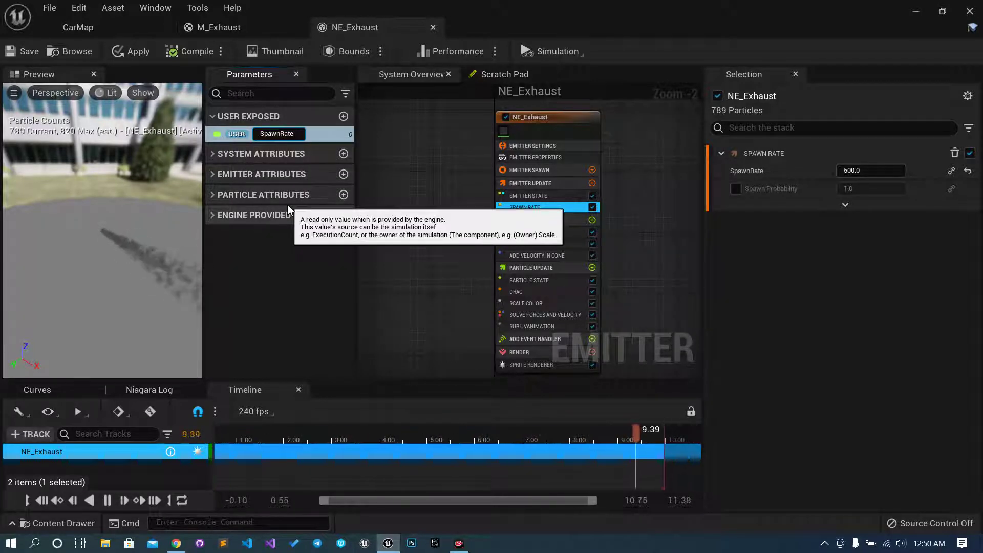
key("Return")
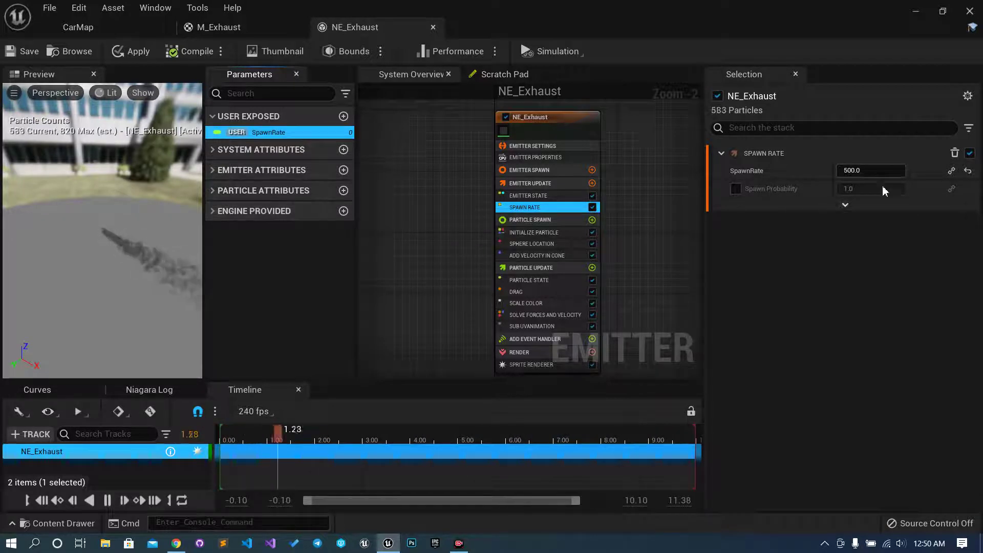
Step: Rename the float parameter to RPM, then back to SpawnRate
double_click(272, 133)
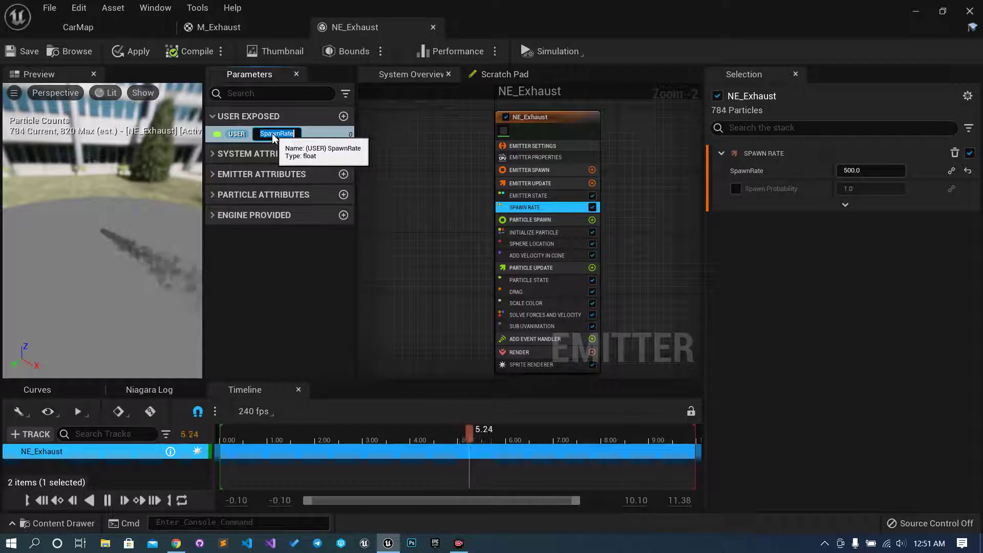
key("Return")
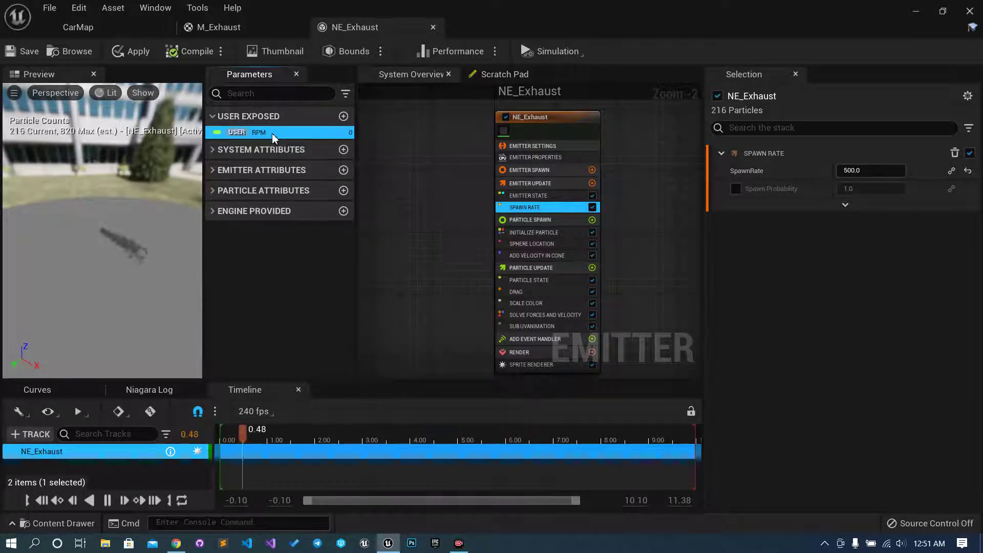
left_click(895, 172)
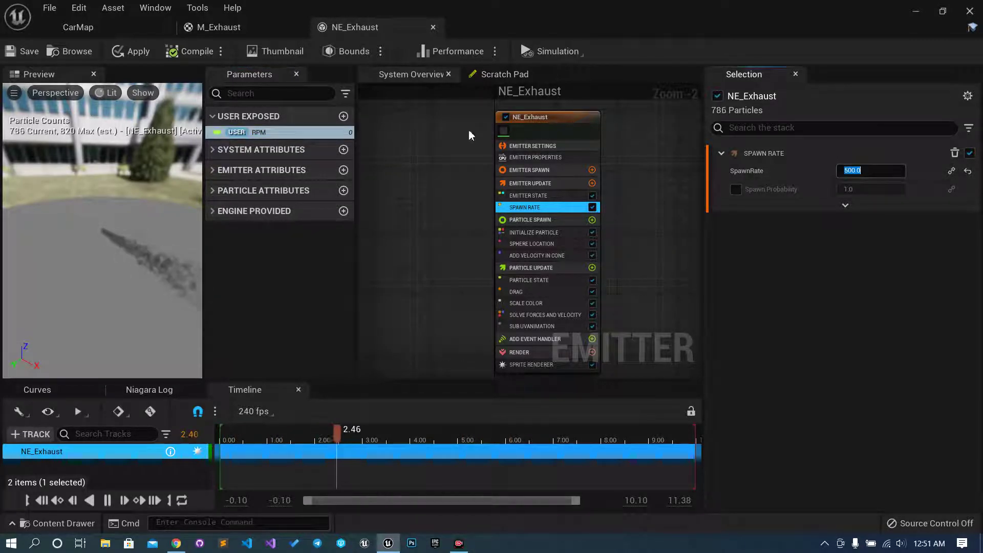
left_click(272, 135)
left_click(272, 135)
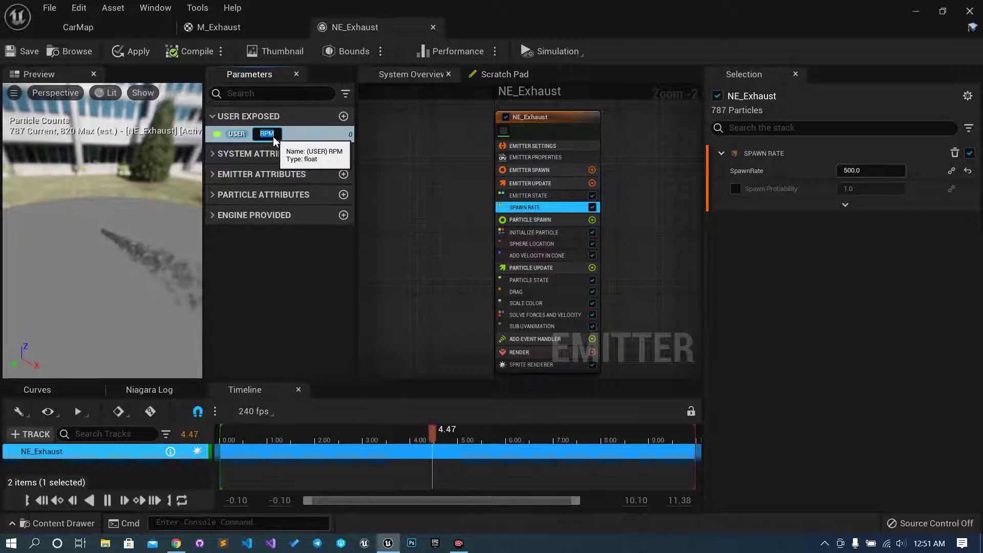
type("SpawnRate")
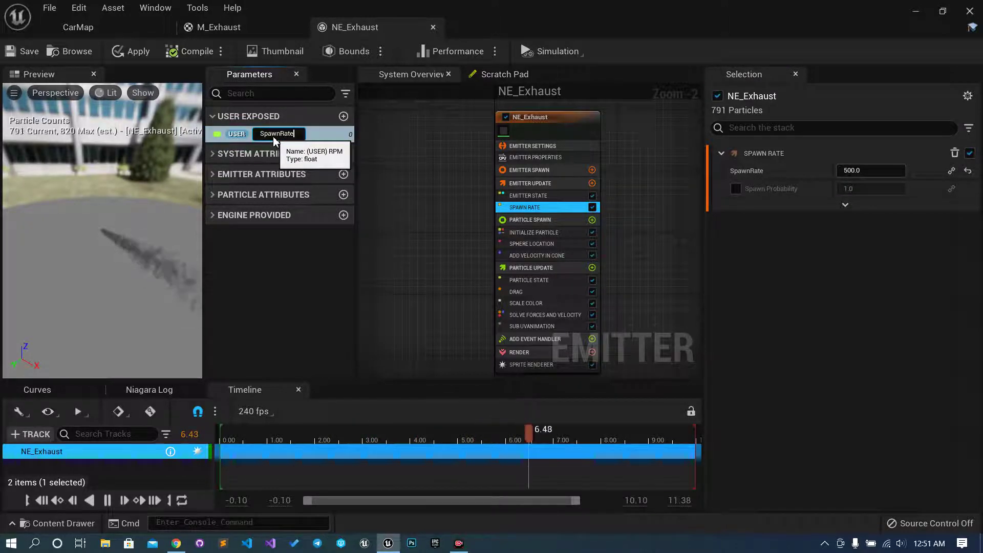
key("Return")
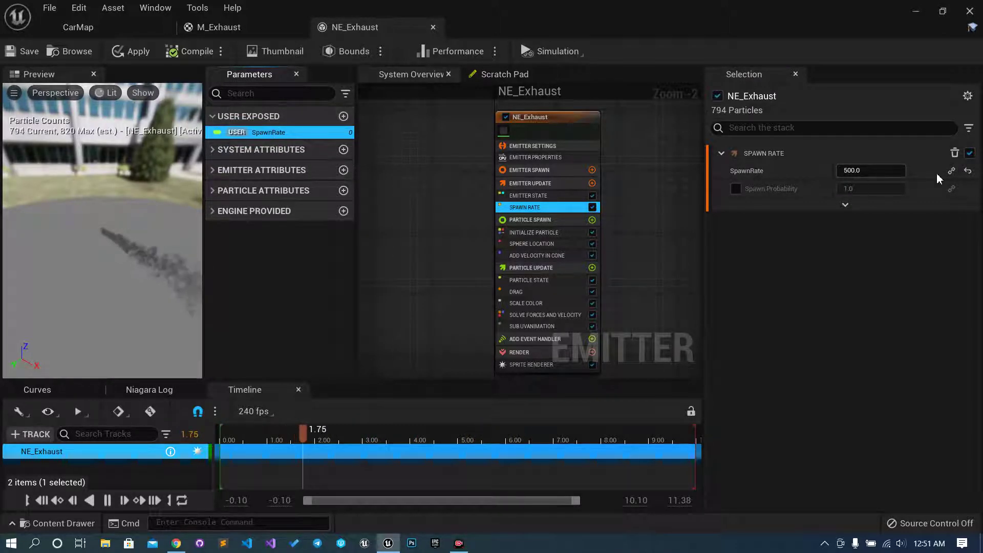
Step: Link Spawn Rate to the User SpawnRate parameter and close the NE_Exhaust editor
left_click(952, 170)
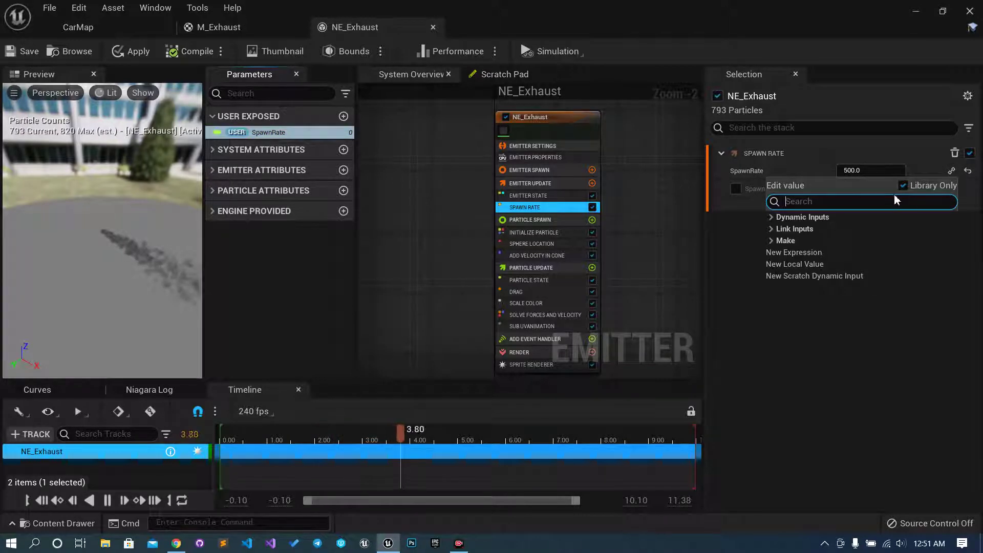
type("spawn")
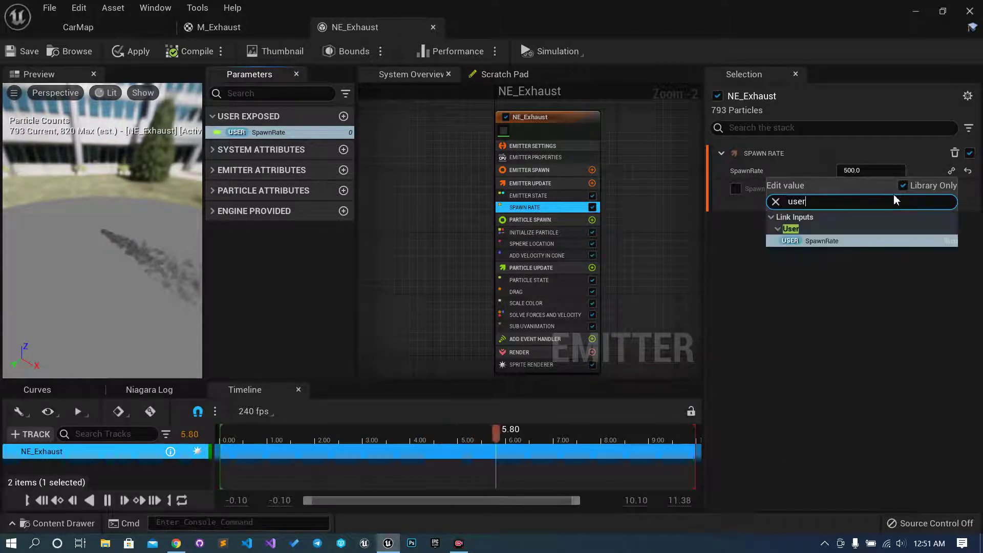
left_click(850, 241)
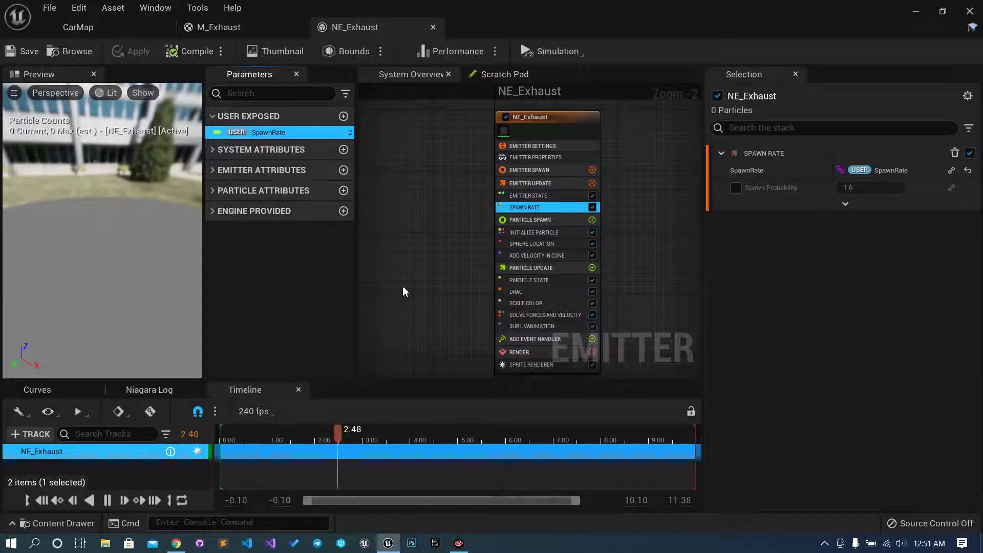
left_click(432, 28)
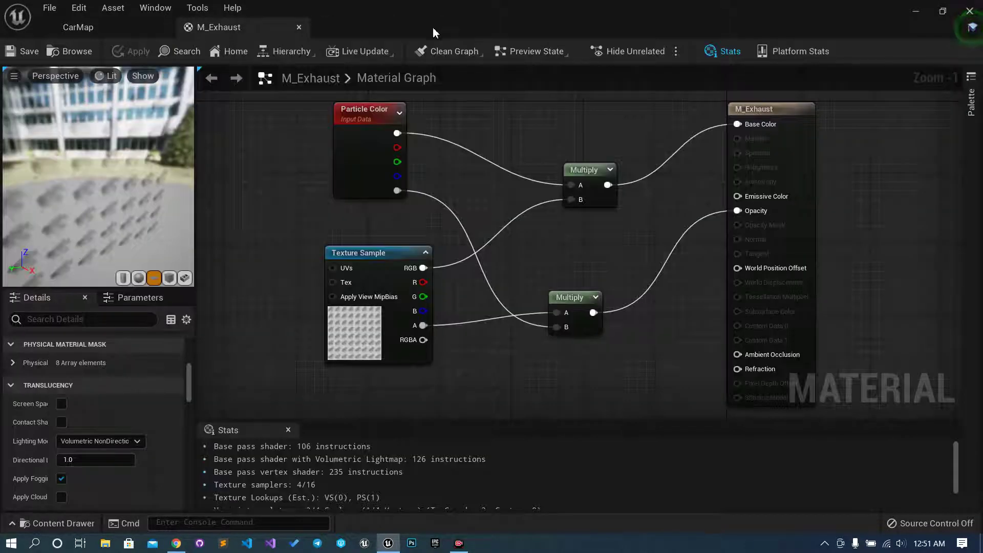
Step: Close M_Exhaust and create a Niagara system from the NE_Exhaust emitter
left_click(298, 26)
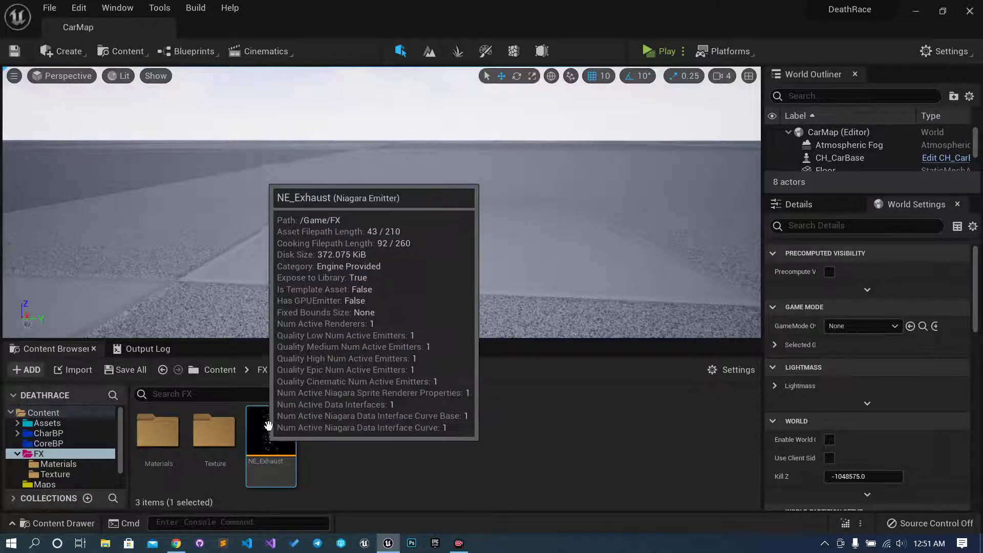
mouse_move(276, 448)
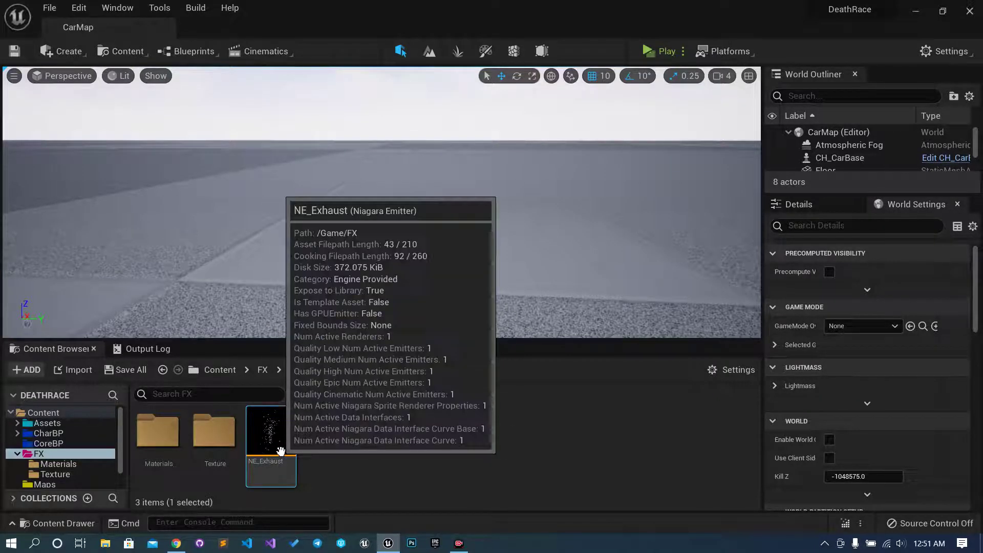
left_click_drag(276, 448, 313, 456)
mouse_move(291, 447)
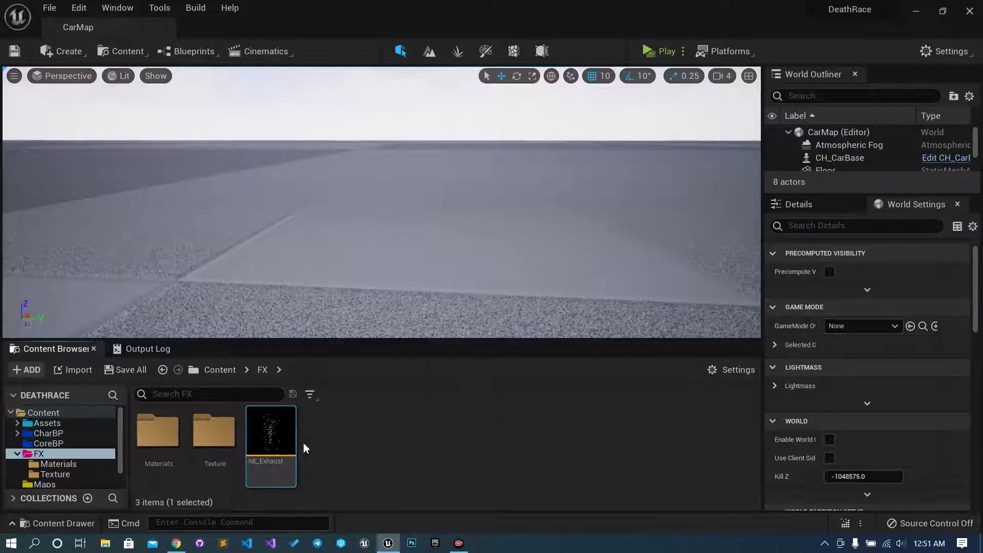
right_click(287, 453)
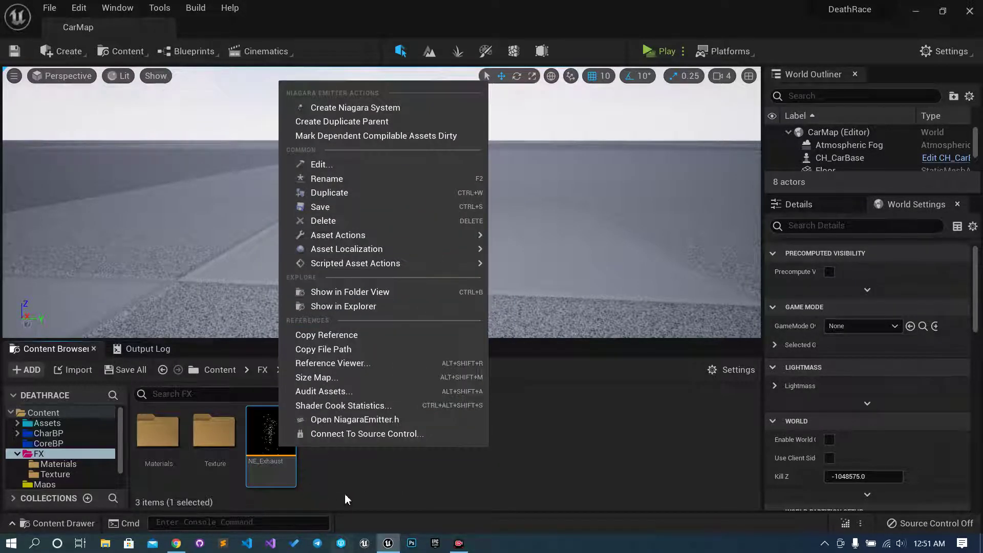
left_click(345, 495)
right_click(267, 451)
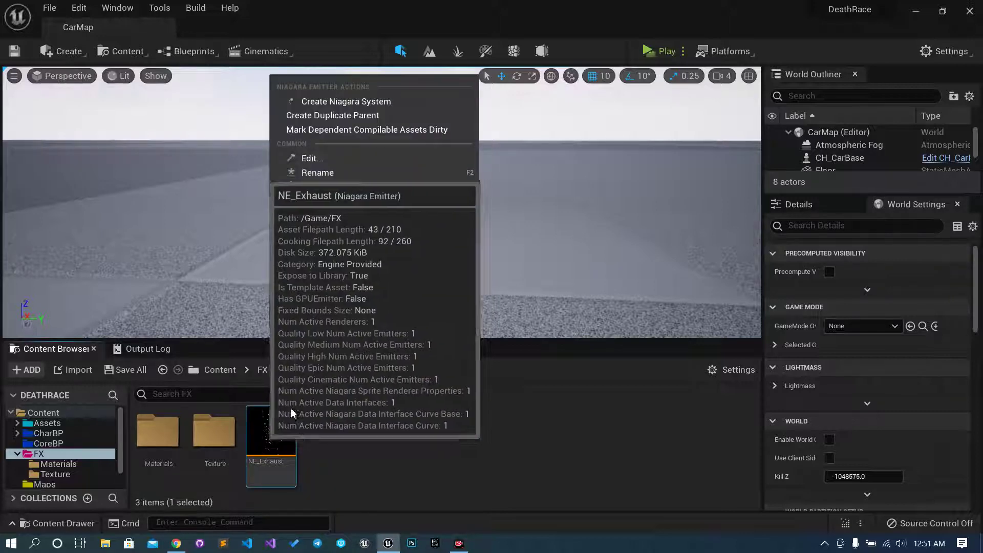
left_click(328, 102)
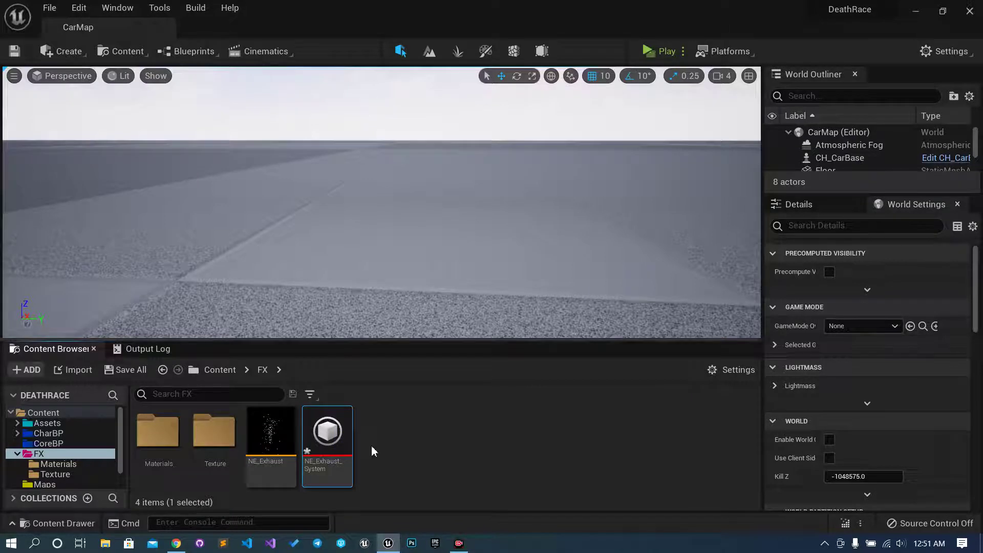
Step: Rename the new system asset to NS_Exhaust and open it
left_click(350, 452)
key("F2")
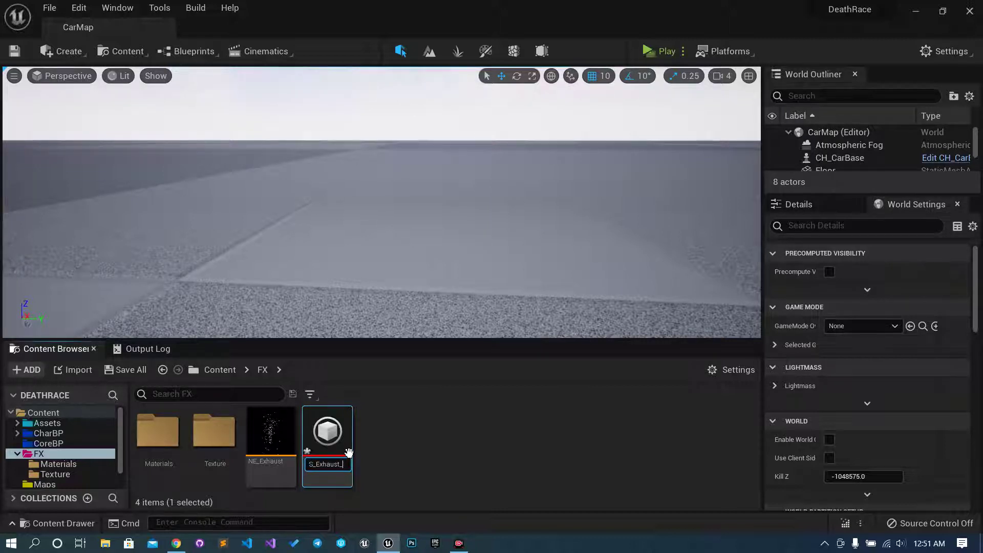
key("Return")
double_click(348, 452)
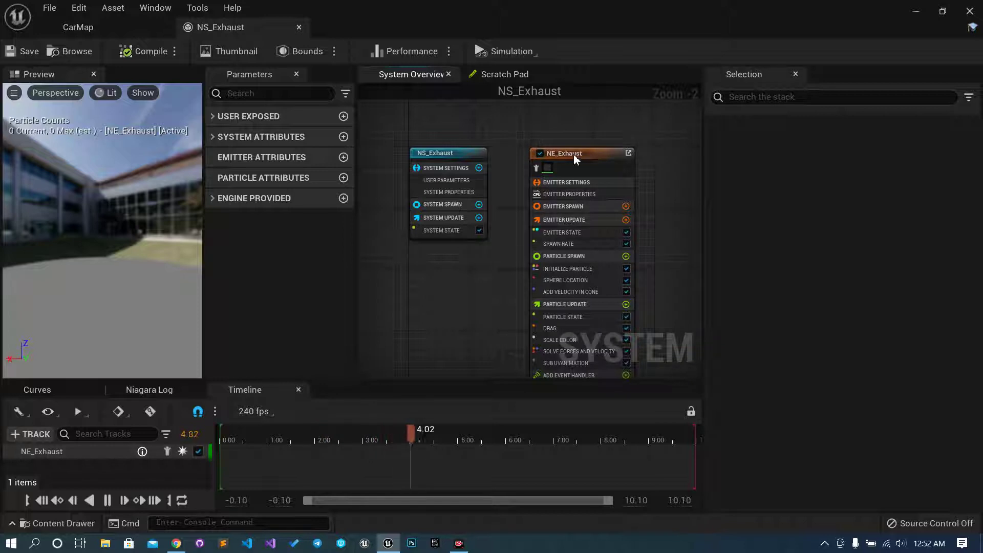
Step: Check Emitter Spawn, Emitter Update, Spawn Rate and the User SpawnRate parameter, then close NS_Exhaust
left_click(578, 208)
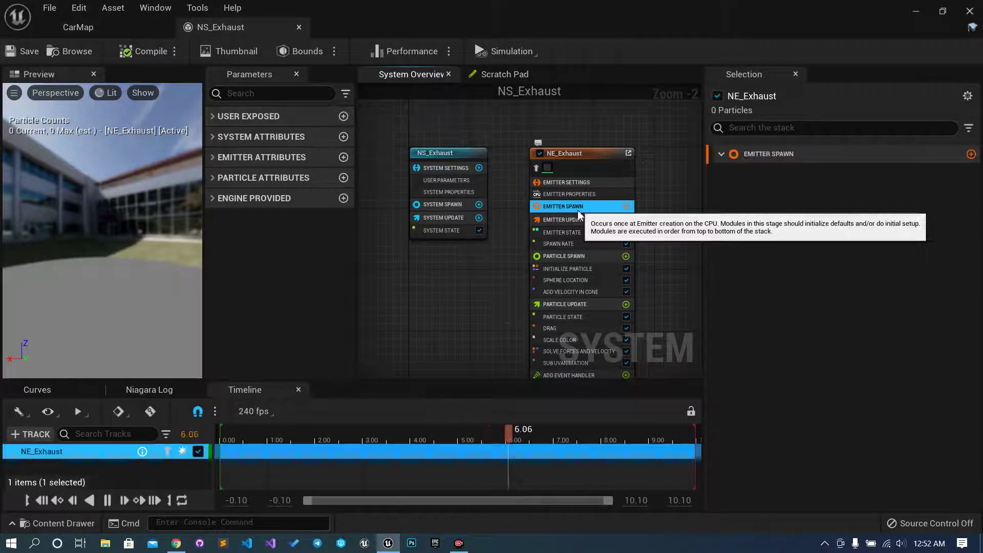
left_click(565, 219)
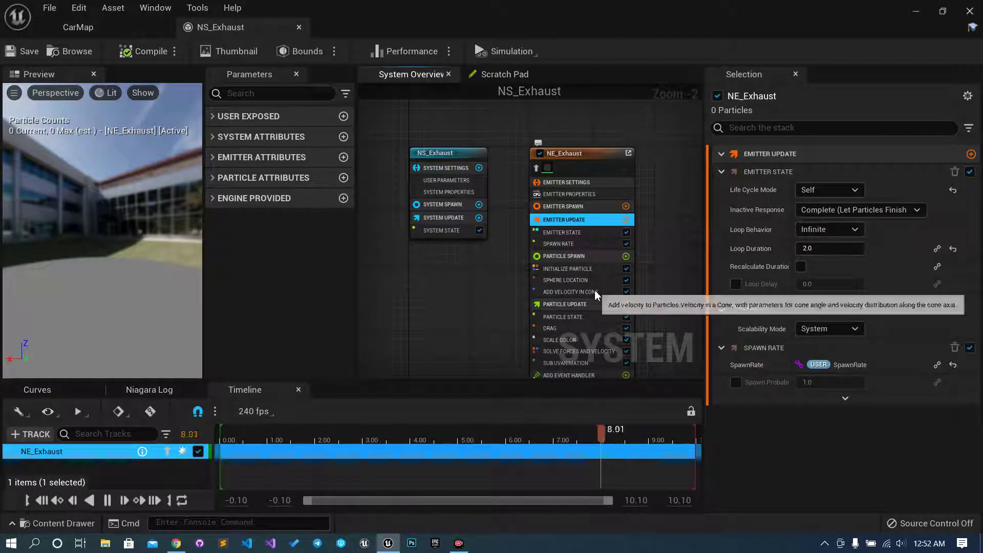
left_click(573, 243)
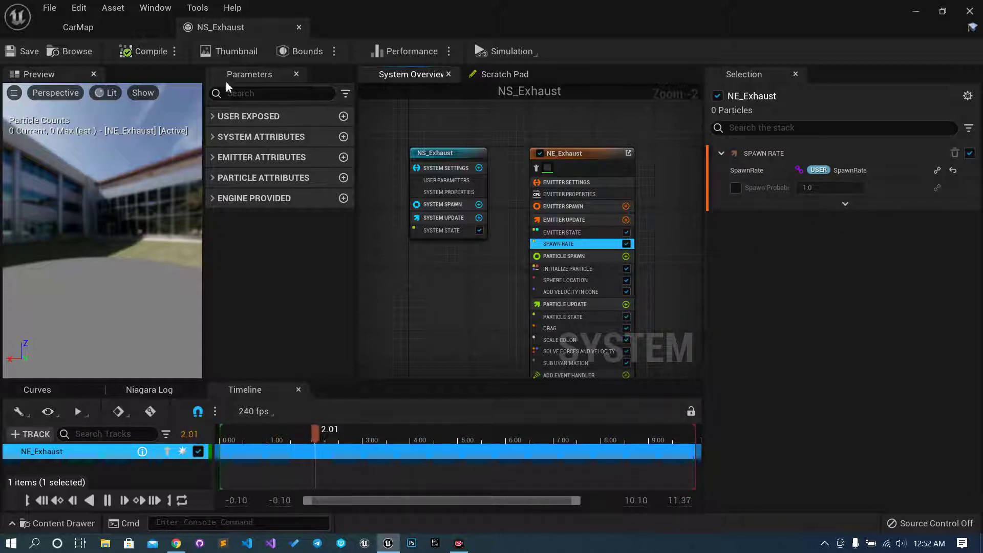
left_click(261, 117)
left_click(272, 132)
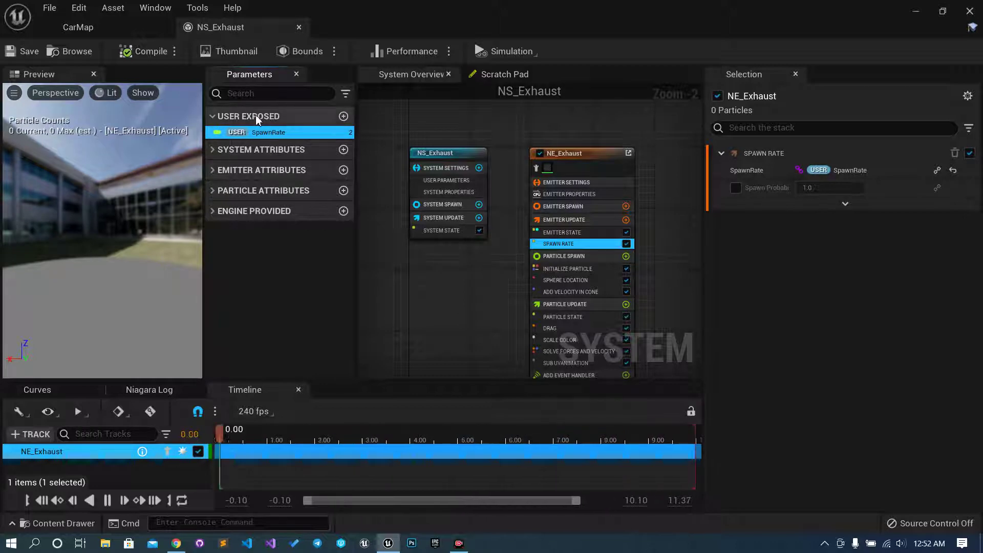
left_click(78, 27)
left_click(253, 31)
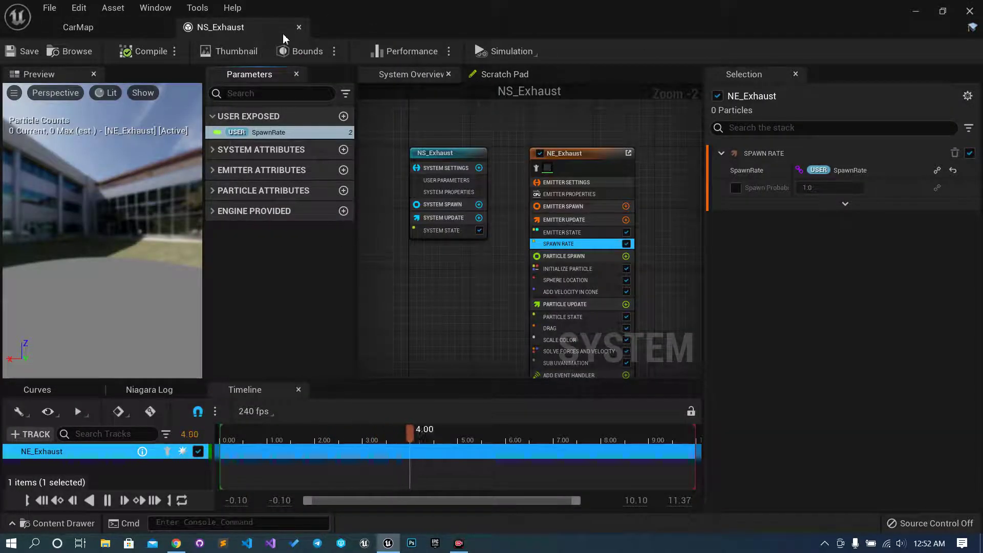
left_click(299, 27)
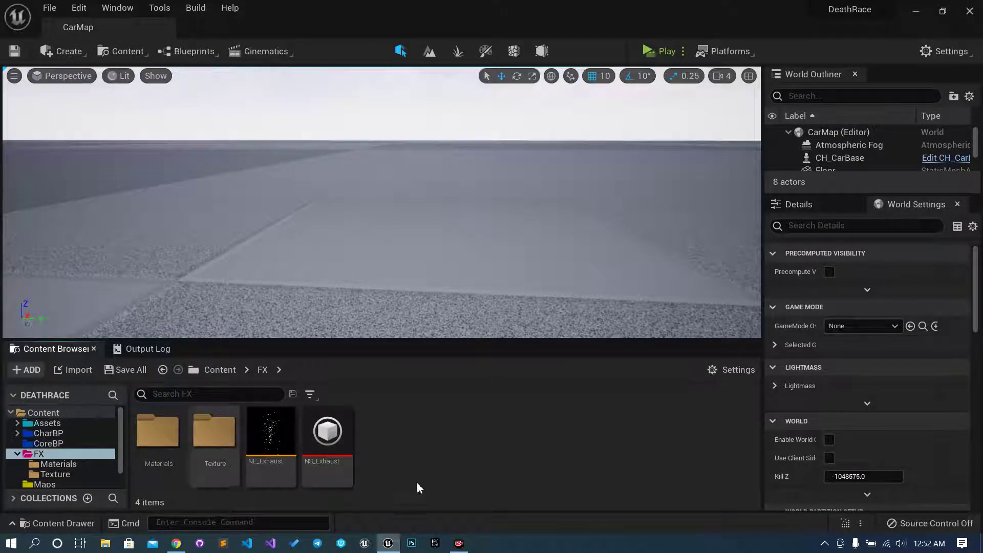
left_click_drag(330, 440, 418, 194)
right_click_drag(437, 246, 466, 231)
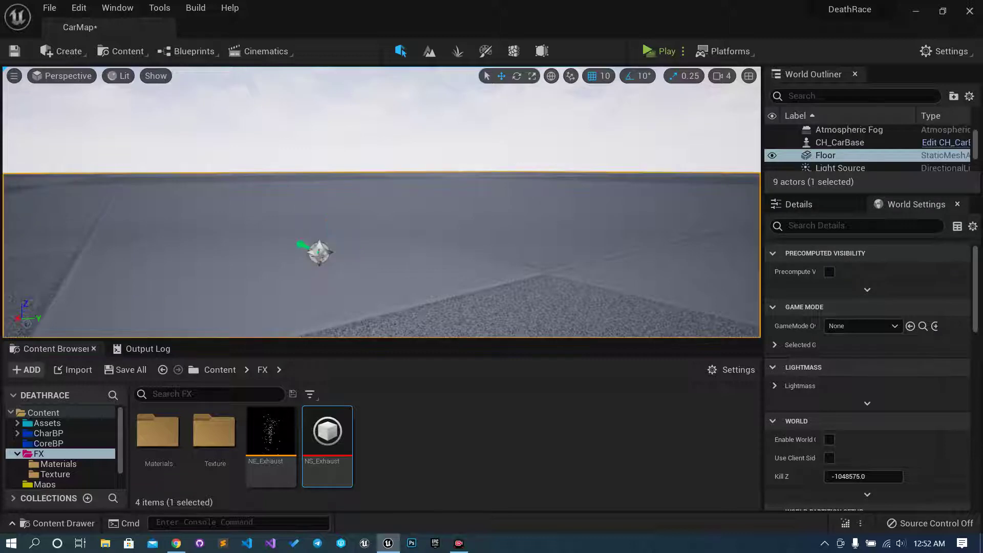
key("Delete")
left_click(361, 481)
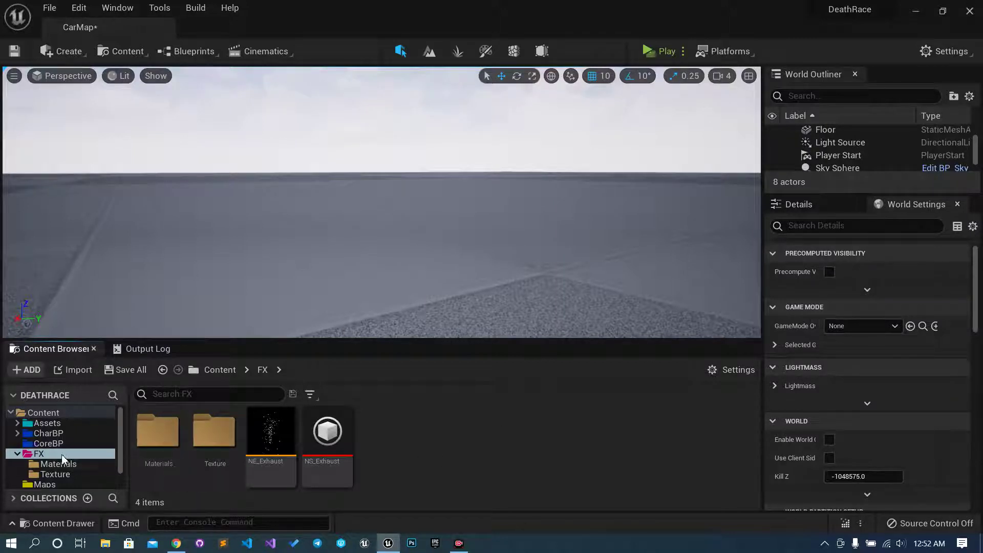
Step: Open the CH_CarBase blueprint from the Assets/CharBP folder
scroll(61, 454, "down", 2)
scroll(60, 458, "up", 2)
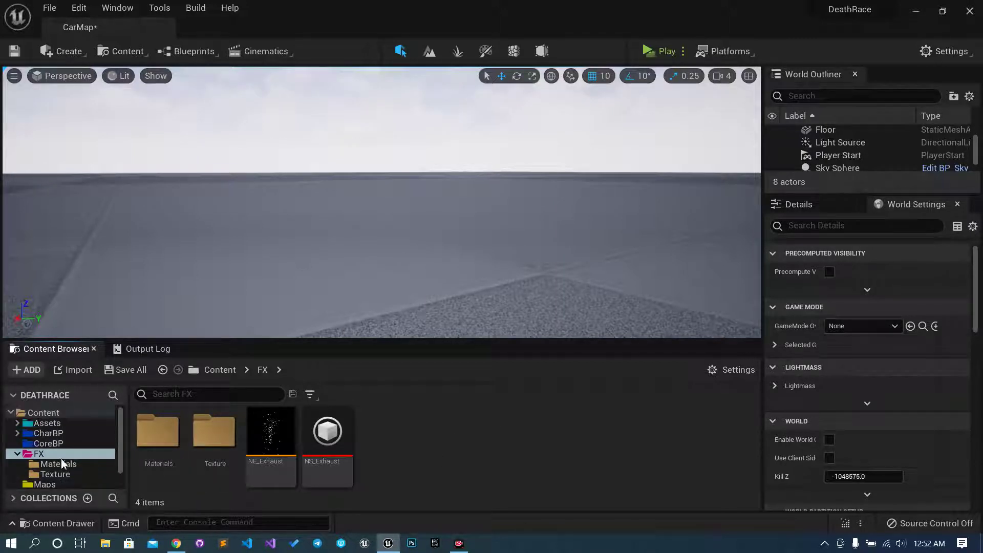
left_click(63, 423)
left_click(79, 434)
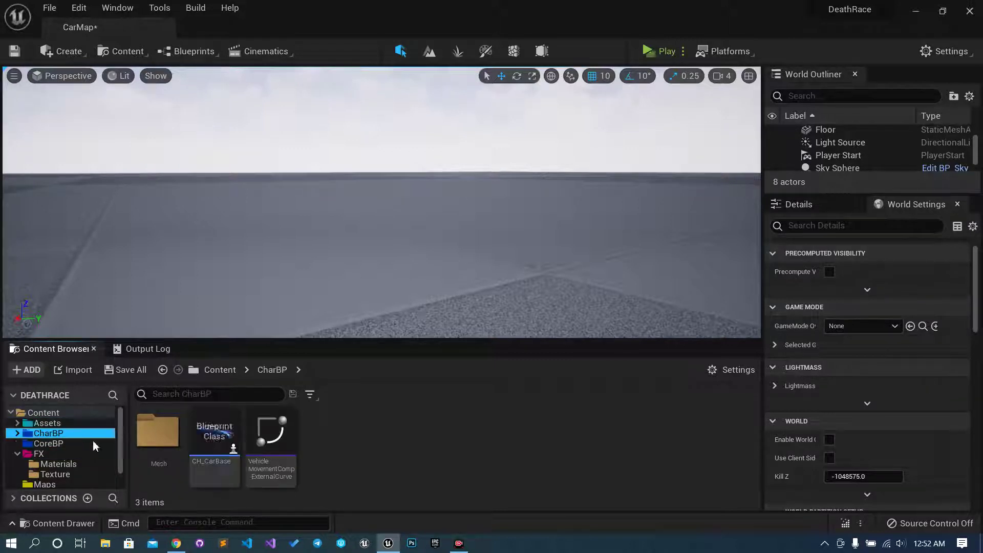
left_click(224, 454)
double_click(224, 453)
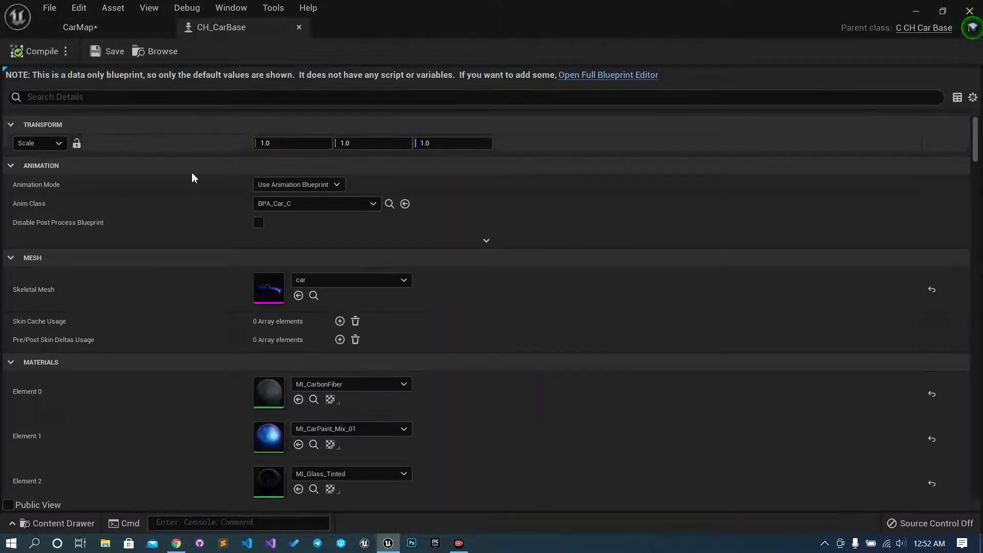
Step: Open the car skeletal mesh, view its rear and select the Root bone
double_click(270, 294)
left_click_drag(645, 276, 493, 296)
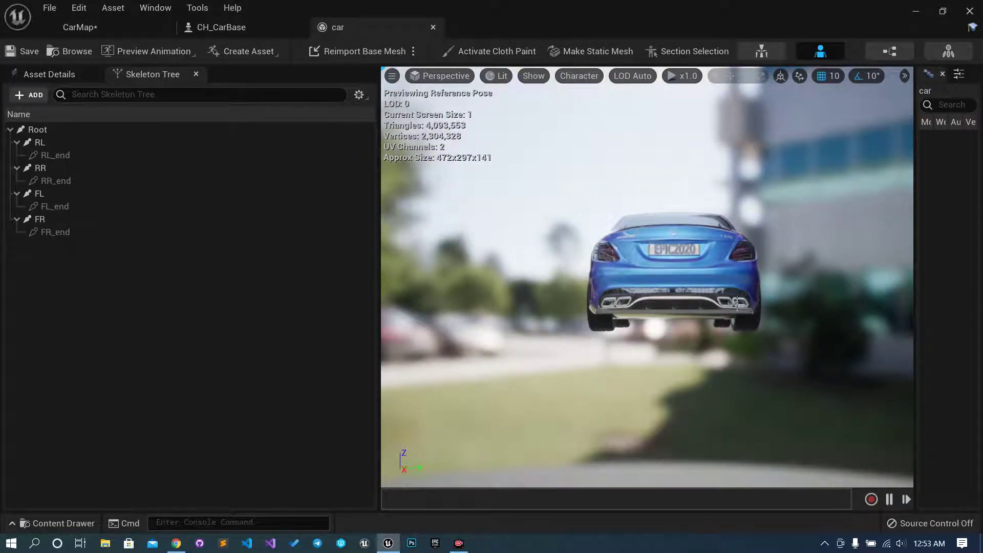
left_click(107, 129)
Step: Add two sockets under the Root bone
right_click(107, 133)
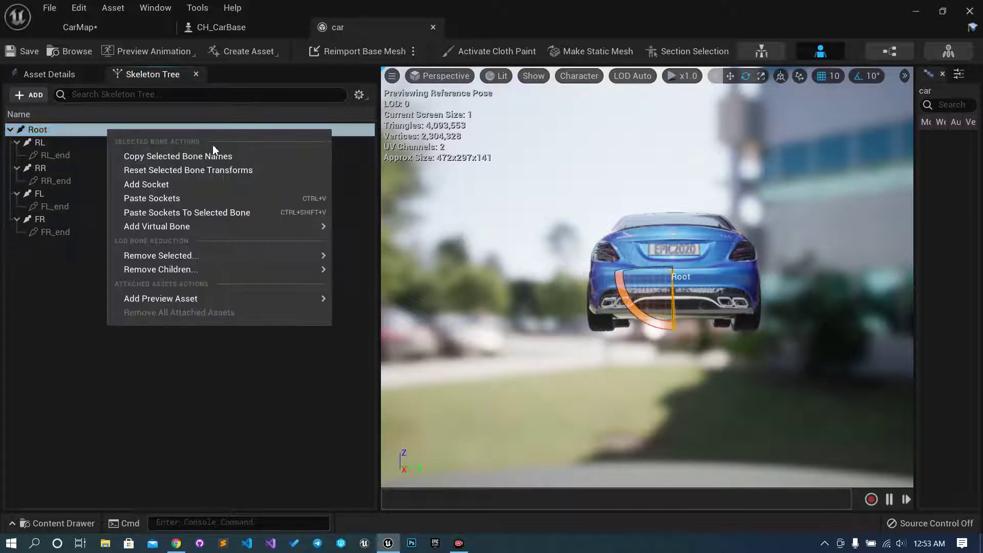
left_click(194, 185)
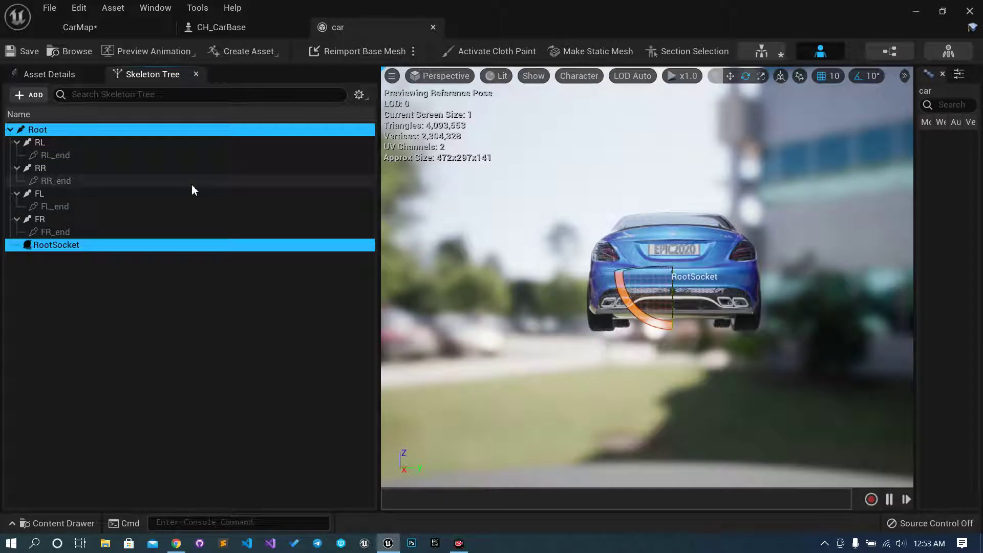
right_click(105, 130)
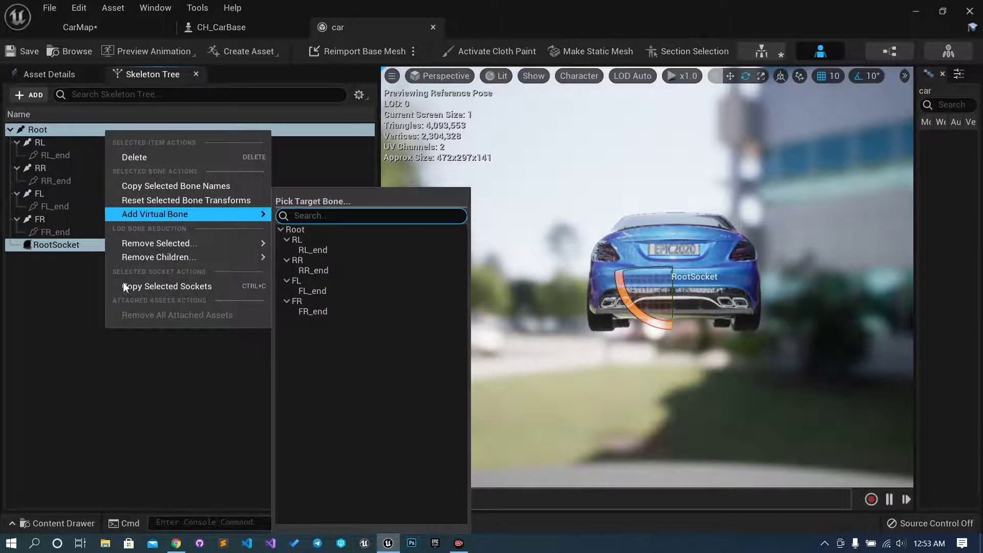
left_click(89, 258)
left_click(101, 134)
right_click(101, 134)
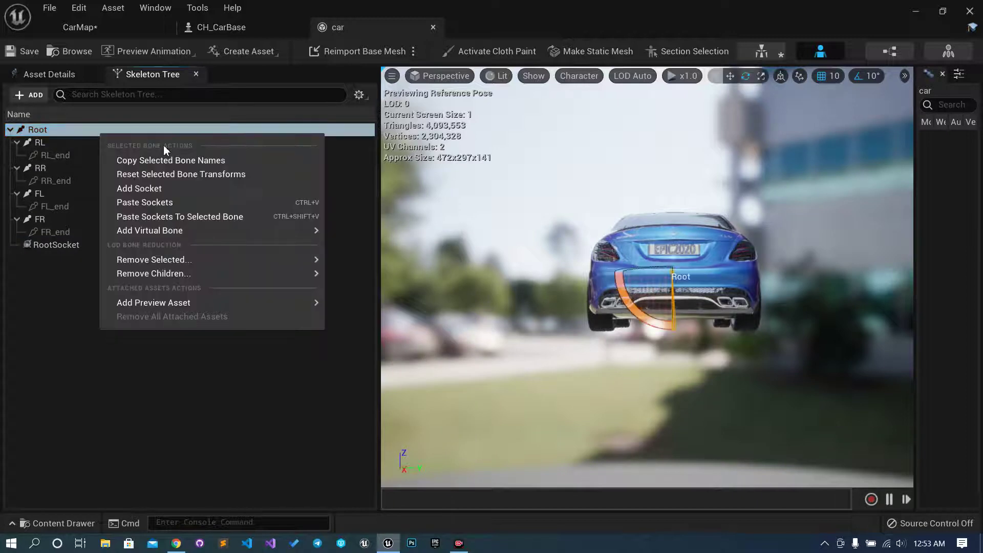
left_click(179, 188)
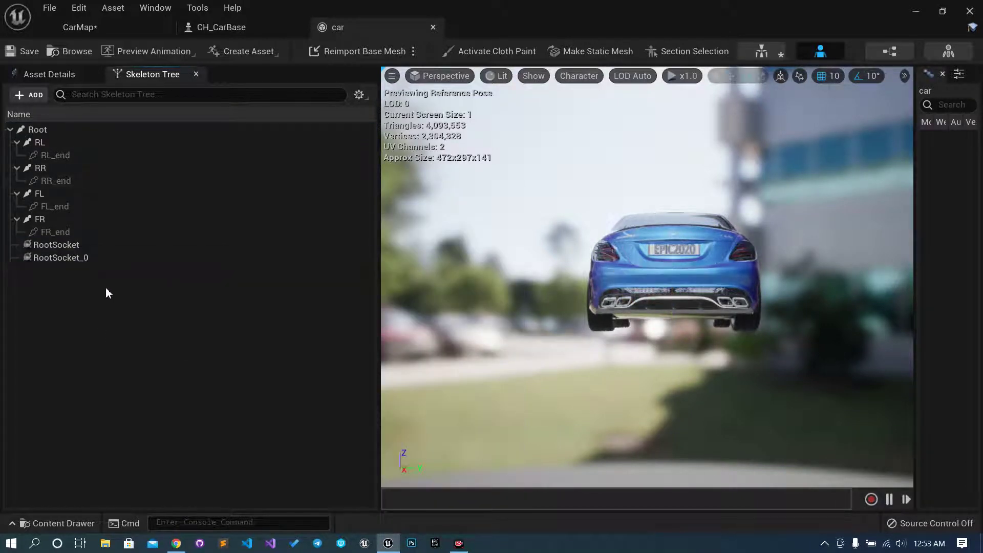
Step: Rename the sockets R_Exhaust and L_Exhaust
left_click(78, 246)
left_click(78, 244)
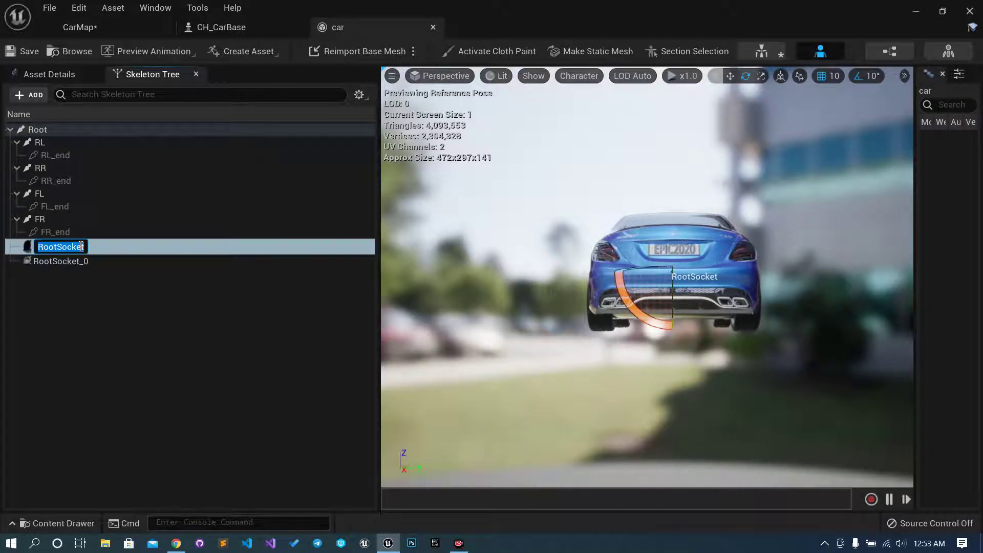
type("R_E")
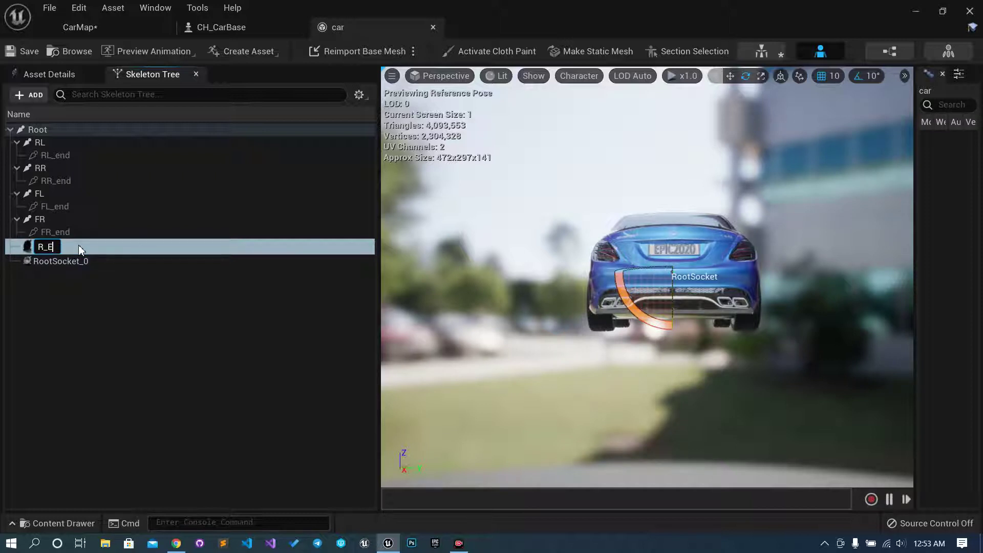
key("Return")
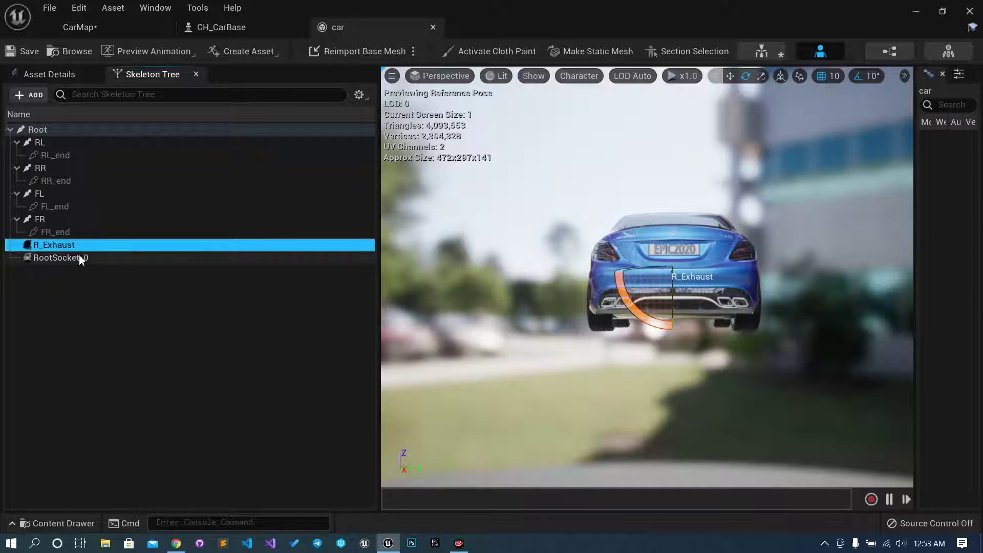
left_click(81, 257)
left_click(81, 257)
type("L_Exhaust")
key("Return")
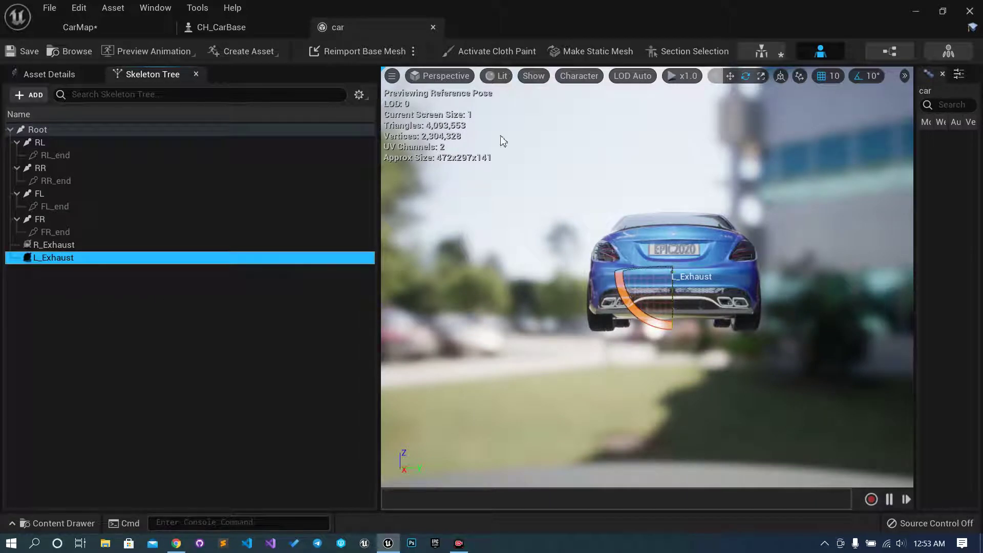
left_click(456, 76)
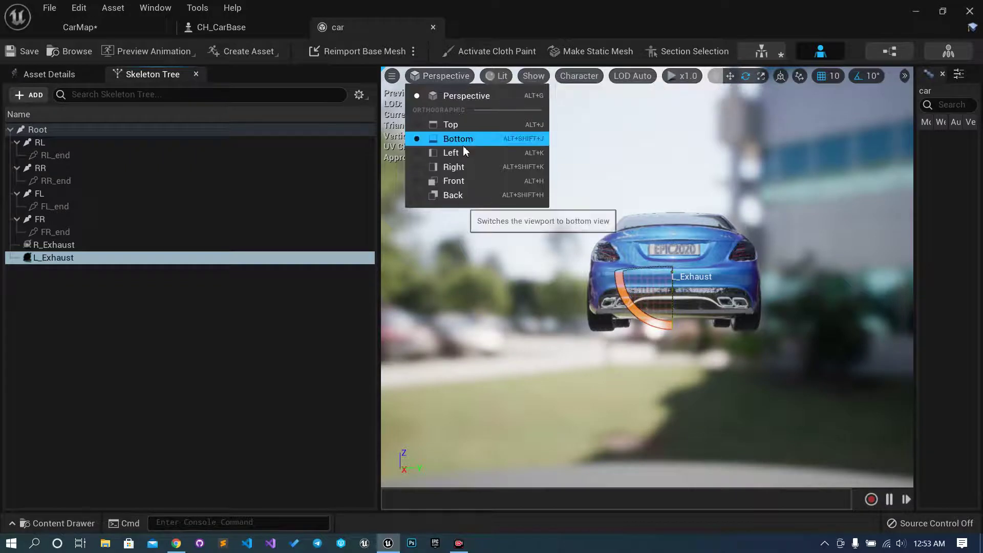
Step: Switch the viewport to the Back view and enable the Translate tool
left_click(468, 195)
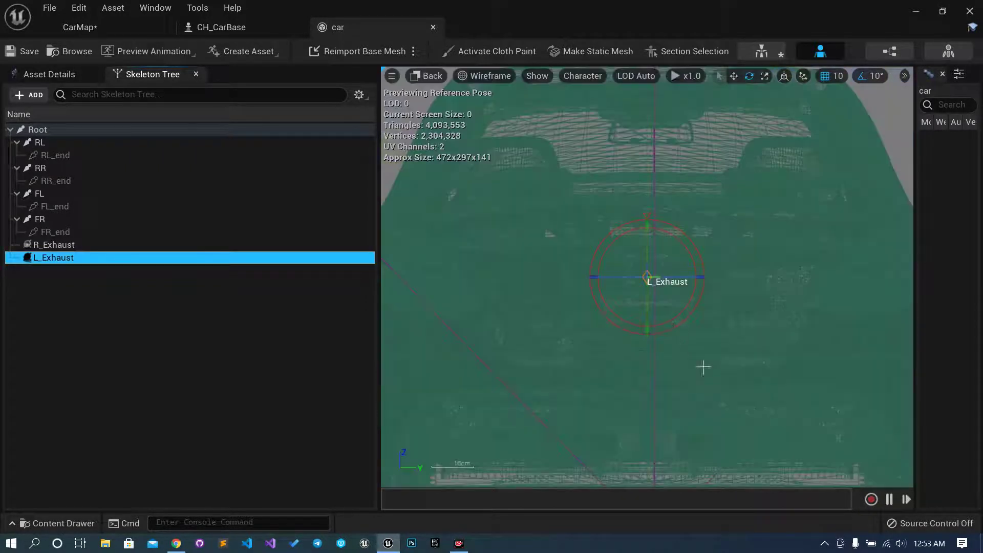
scroll(697, 325, "down", 2)
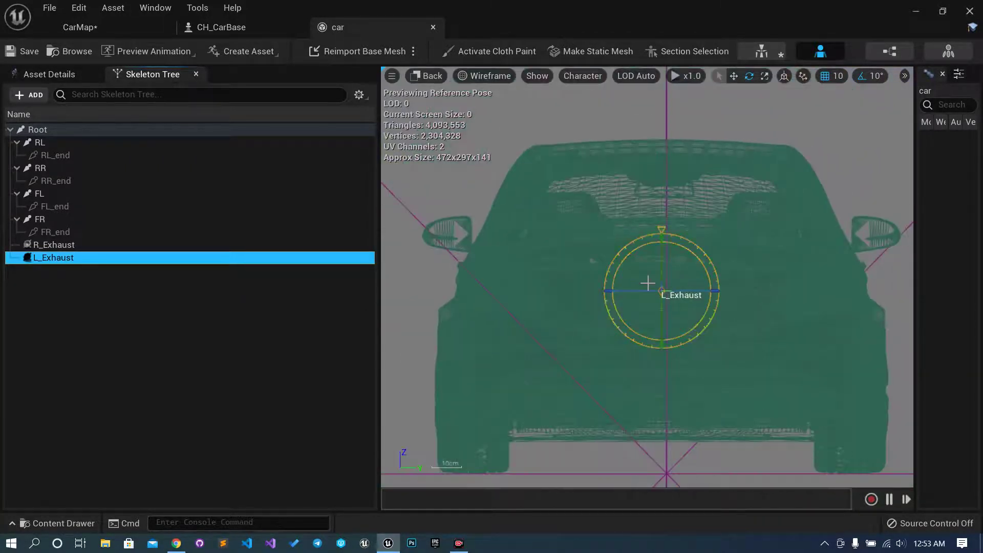
left_click(736, 77)
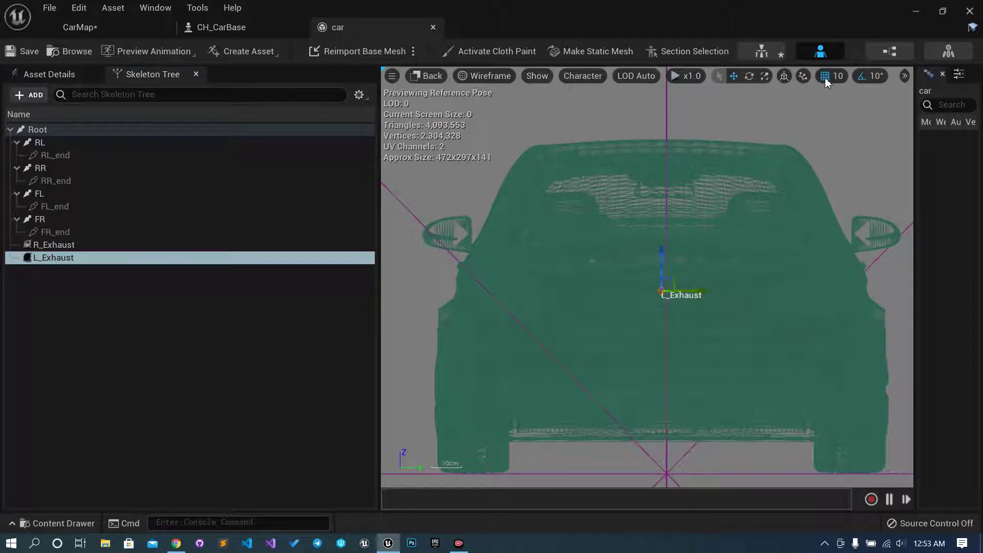
scroll(706, 244, "up", 4)
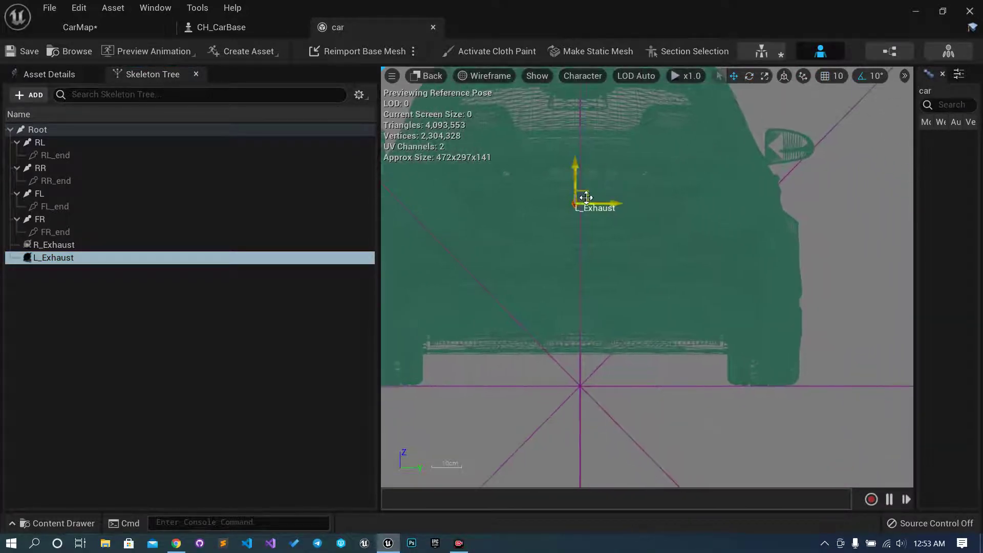
Step: Drag L_Exhaust from the car's centre onto the left exhaust pipe
left_click_drag(589, 193, 419, 316)
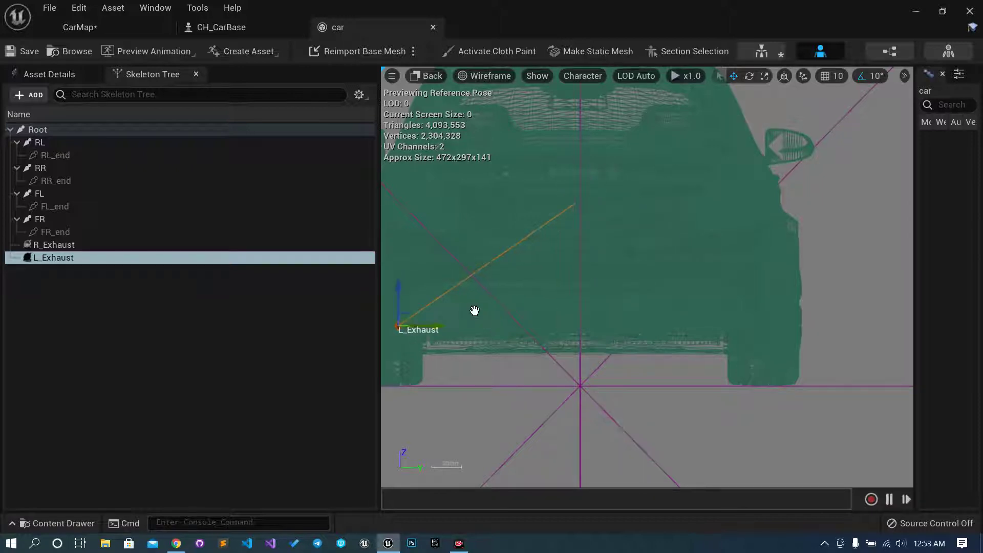
scroll(474, 311, "up", 5)
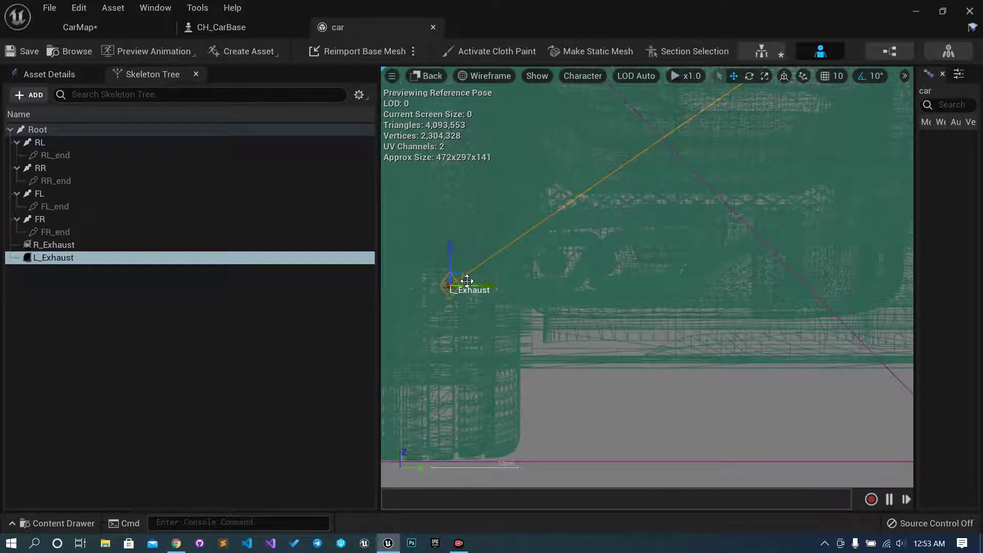
left_click_drag(462, 277, 558, 254)
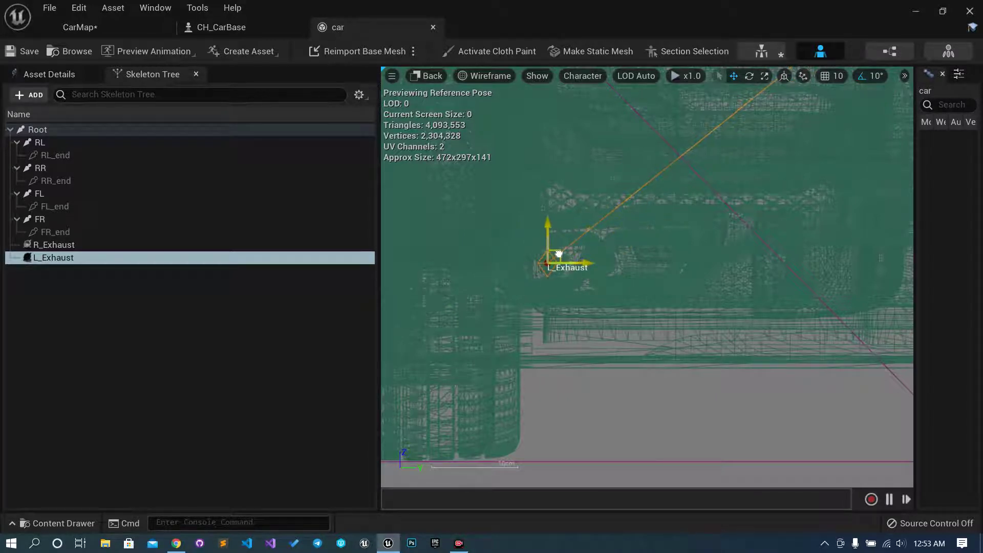
right_click_drag(644, 266, 582, 286)
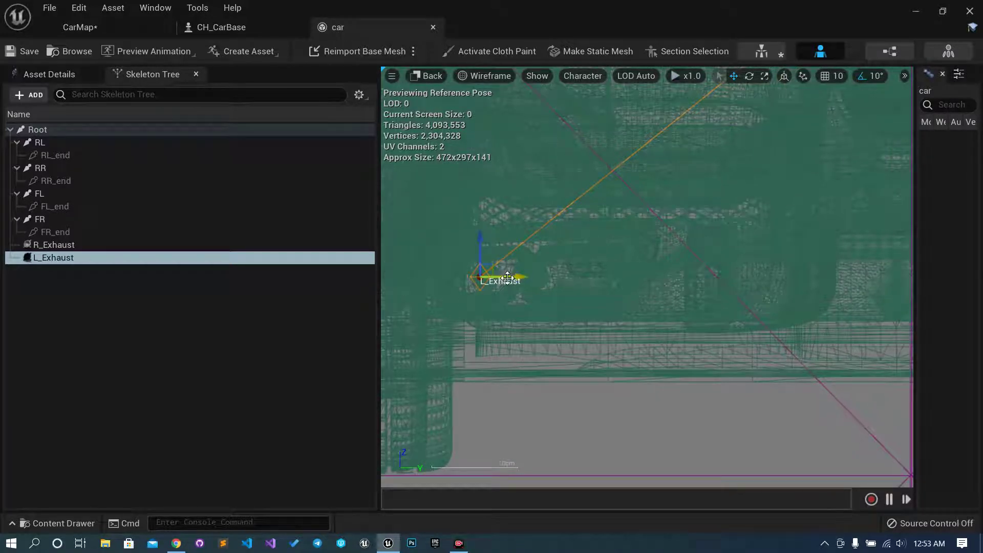
left_click_drag(513, 278, 553, 272)
right_click_drag(553, 272, 622, 281)
scroll(622, 281, "down", 5)
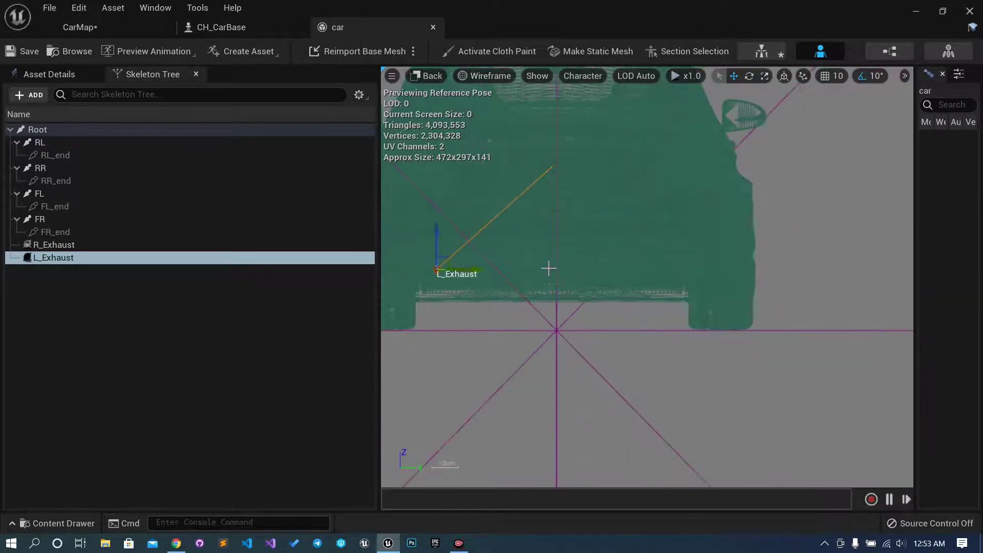
left_click(58, 244)
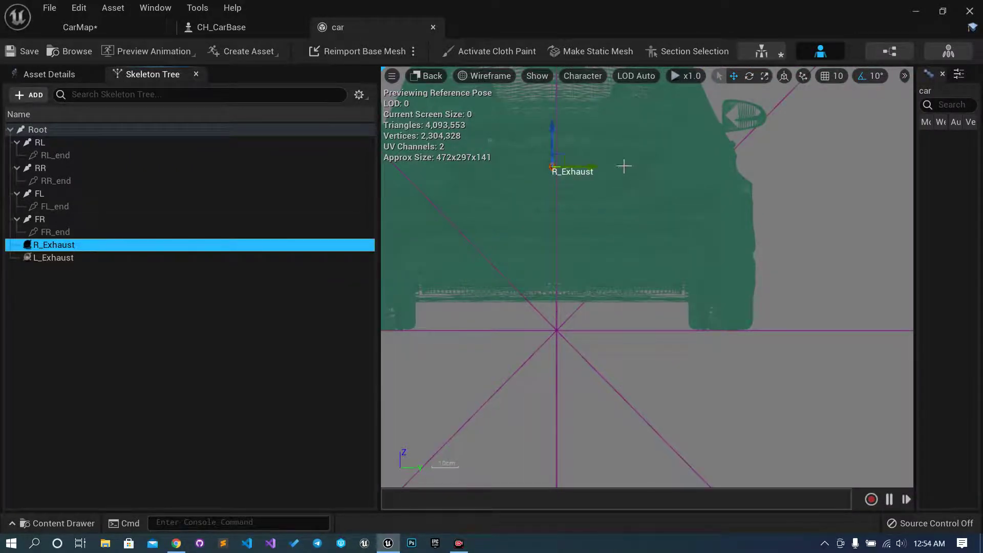
Step: Drag R_Exhaust onto the right exhaust pipe and check it from the Left view
right_click_drag(568, 159, 545, 185)
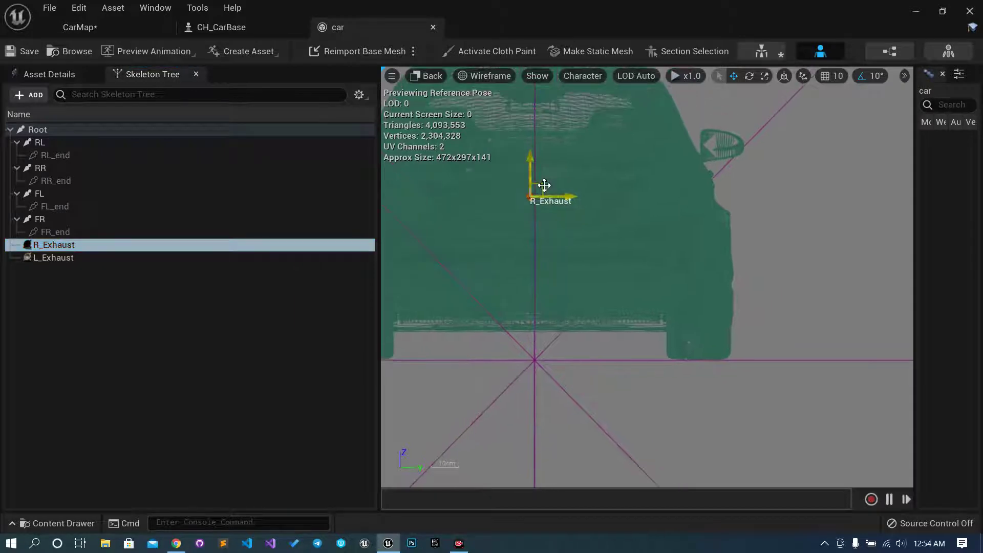
left_click_drag(539, 188, 655, 287)
scroll(660, 302, "up", 5)
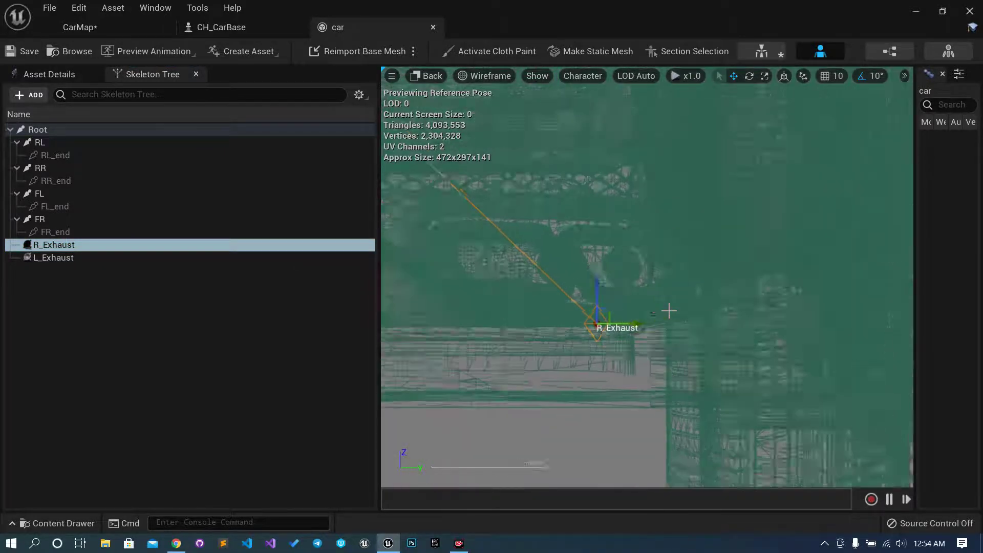
left_click_drag(565, 325, 514, 222)
scroll(565, 264, "down", 6)
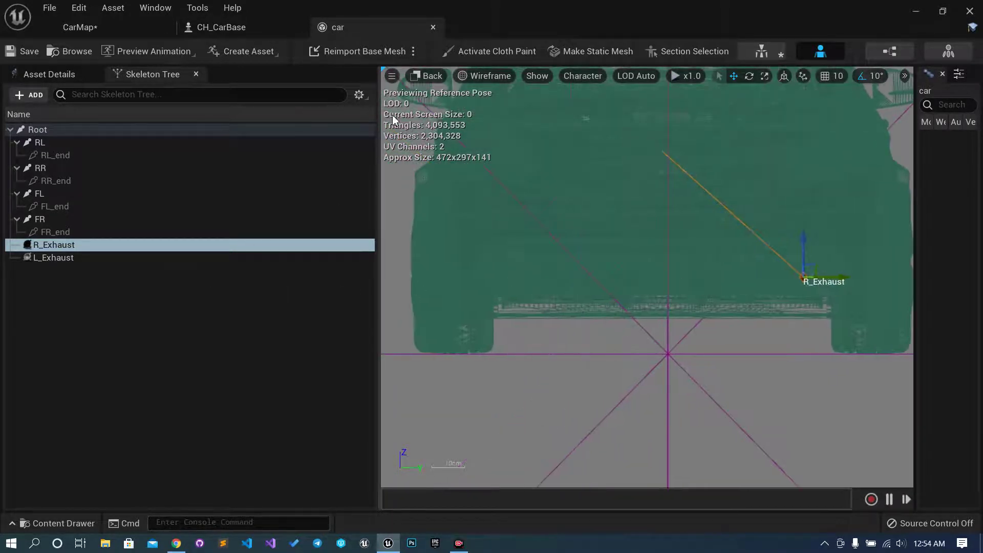
left_click(429, 75)
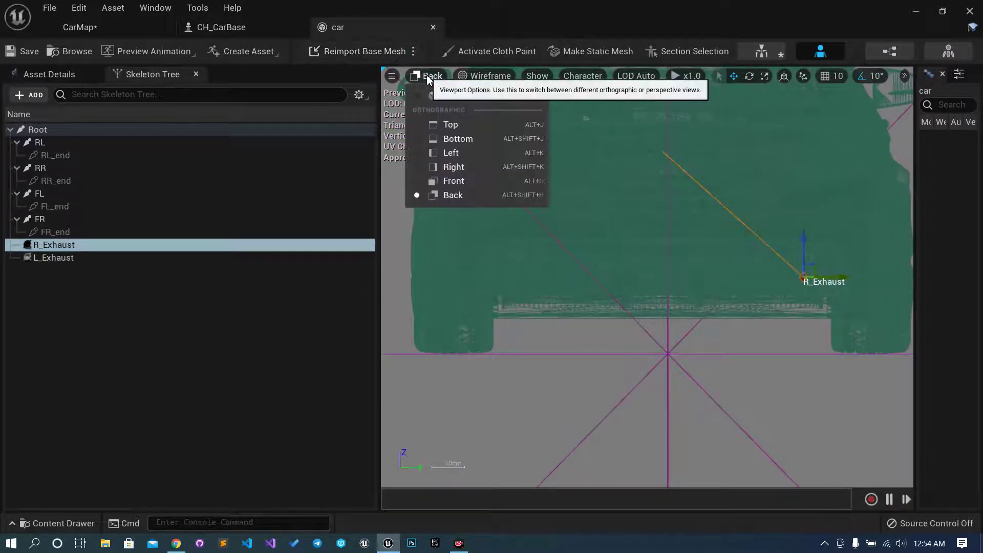
left_click(451, 153)
scroll(680, 260, "down", 5)
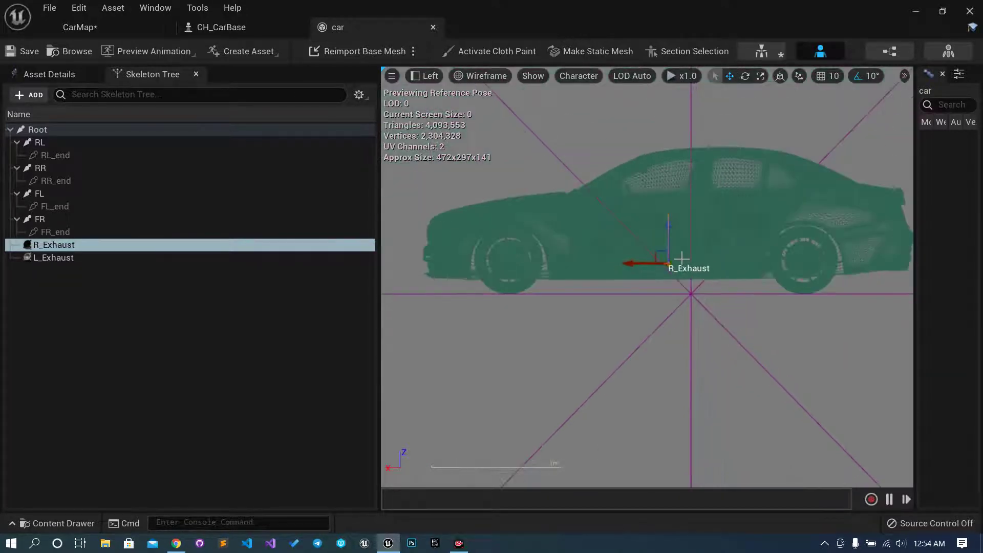